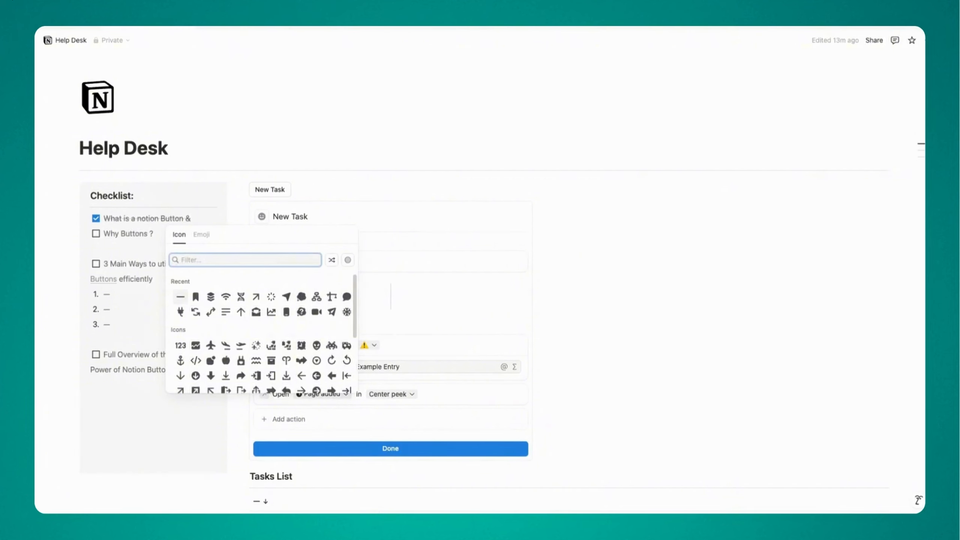
Give the New Task button a plus icon and save its configuration
{"action": "type", "text": "plus"}
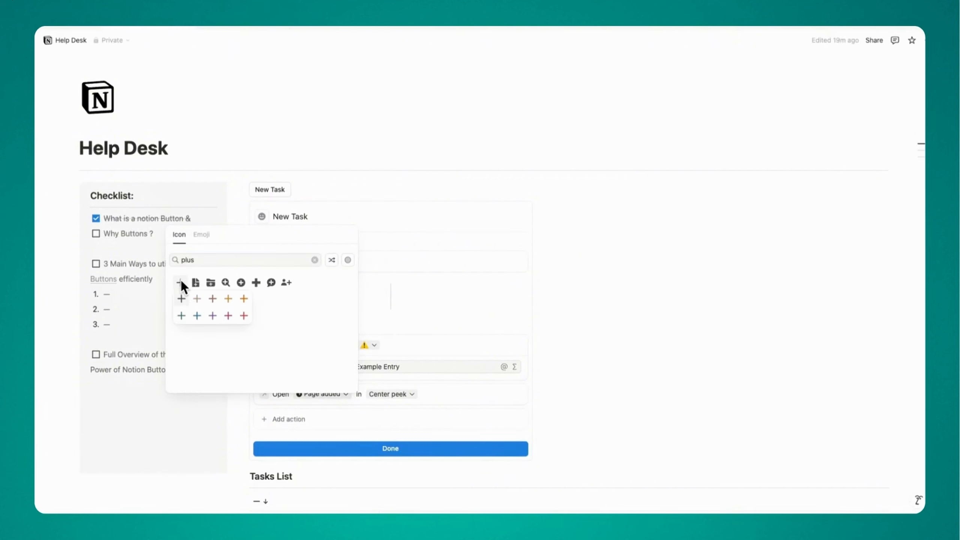
{"action": "left_click", "coordinate": [184, 297]}
{"action": "left_click", "coordinate": [371, 449]}
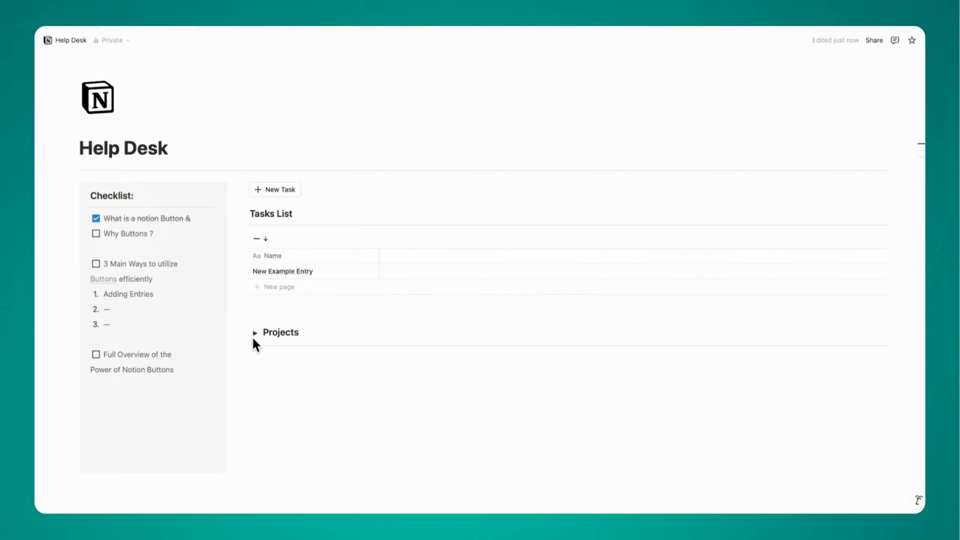
Expand the Projects toggle below the Tasks List to show its table
{"action": "left_click", "coordinate": [255, 333]}
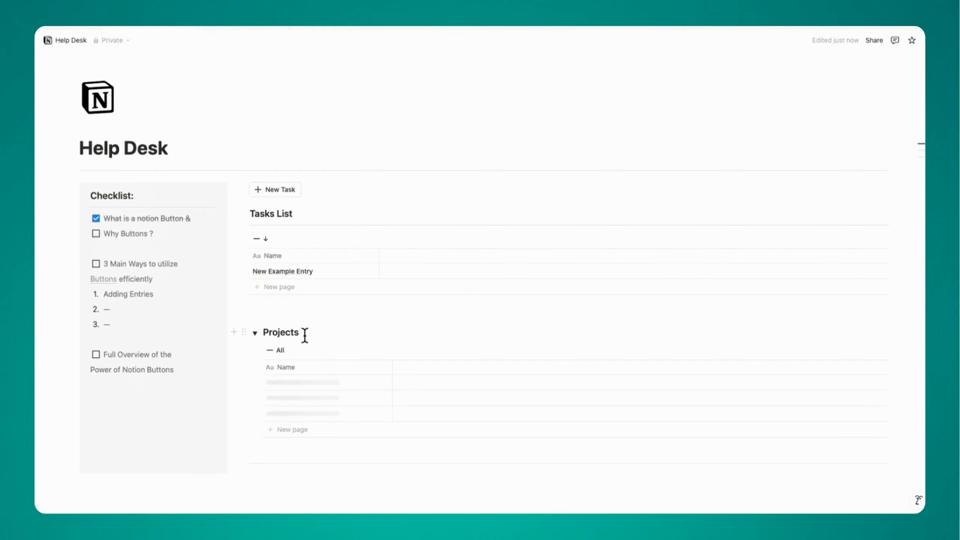
{"action": "scroll", "coordinate": [392, 298], "scroll_direction": "down", "scroll_amount": 1}
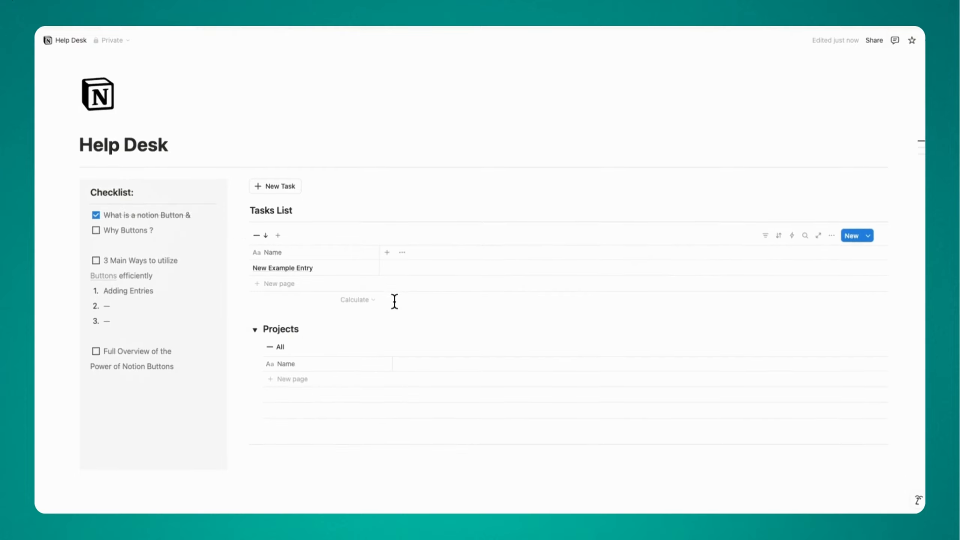
{"action": "scroll", "coordinate": [393, 301], "scroll_direction": "down", "scroll_amount": 1}
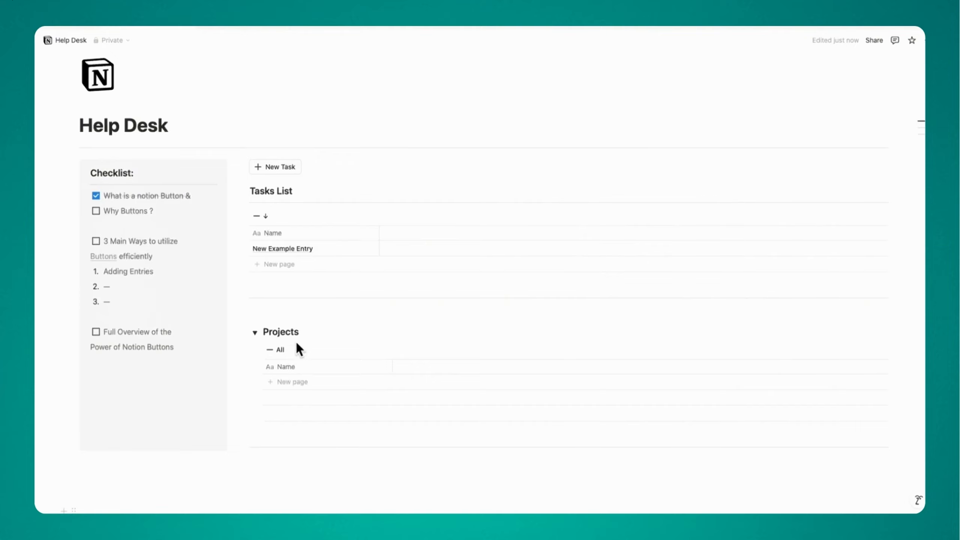
Insert a button block between the Tasks List and the Projects toggle, named New Project with a plus icon
{"action": "scroll", "coordinate": [299, 337], "scroll_direction": "down", "scroll_amount": 1}
{"action": "left_click", "coordinate": [294, 298]}
{"action": "type", "text": "/butt"}
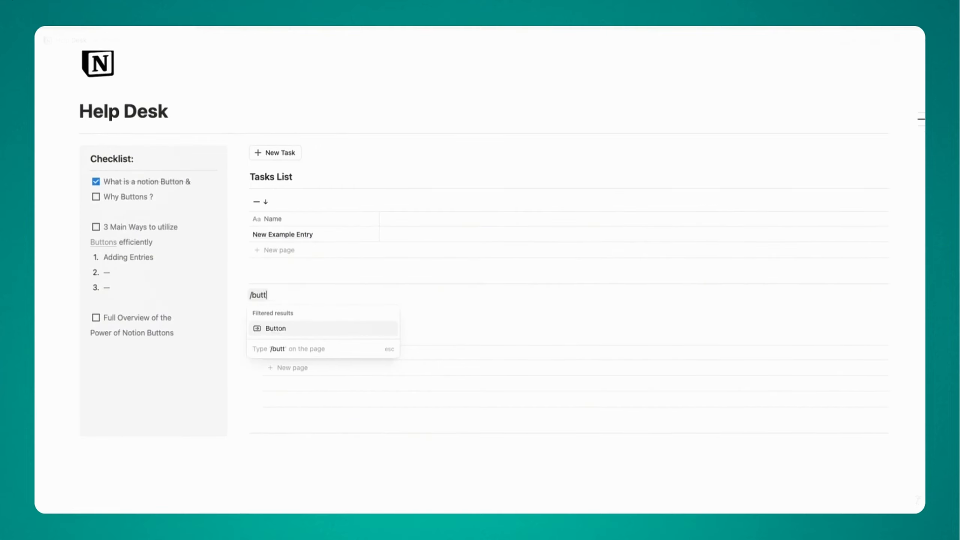
{"action": "key", "text": "Return"}
{"action": "type", "text": "Nr"}
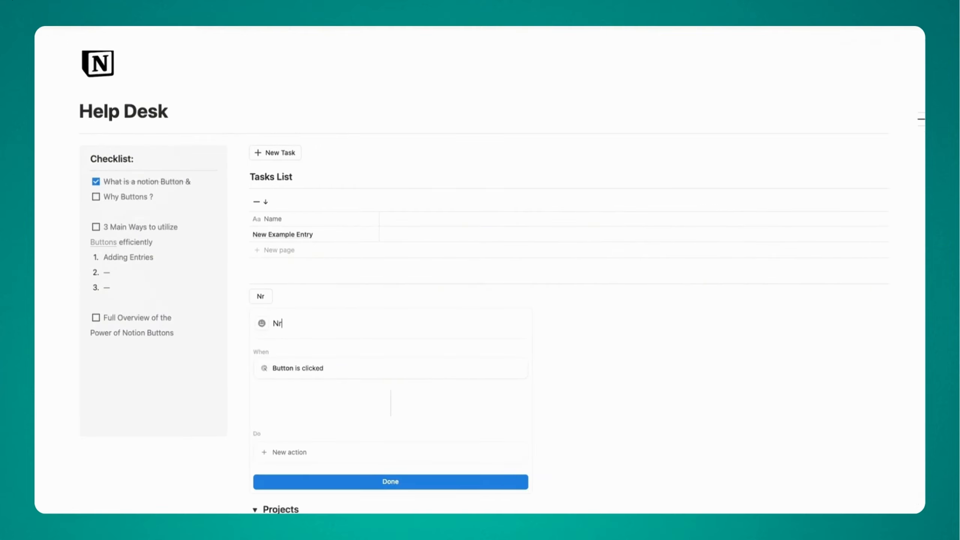
{"action": "type", "text": "ew Project"}
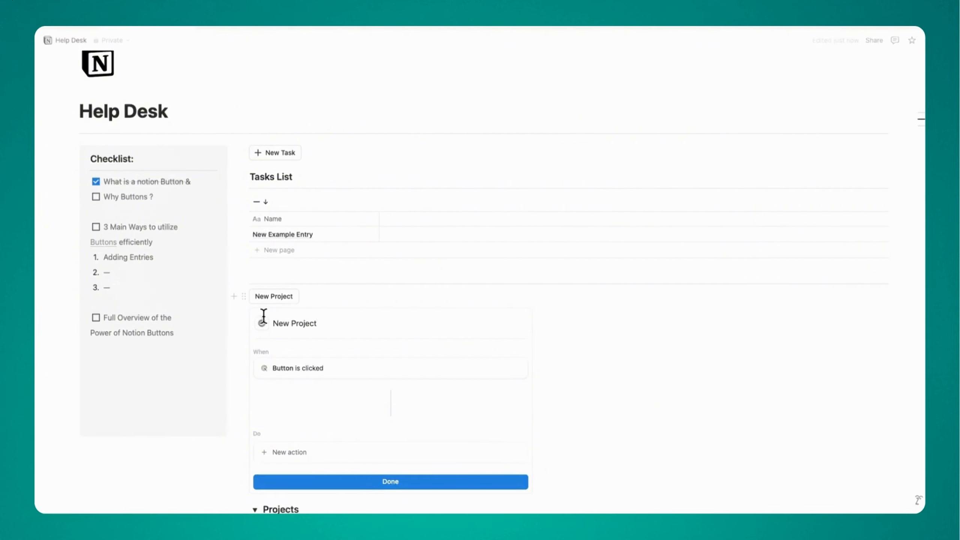
{"action": "left_click", "coordinate": [262, 323]}
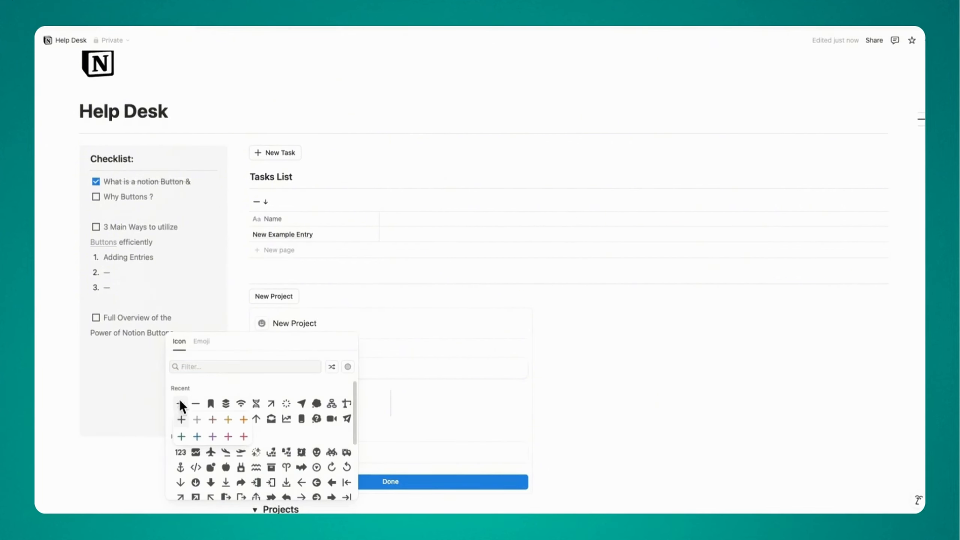
{"action": "left_click", "coordinate": [180, 404]}
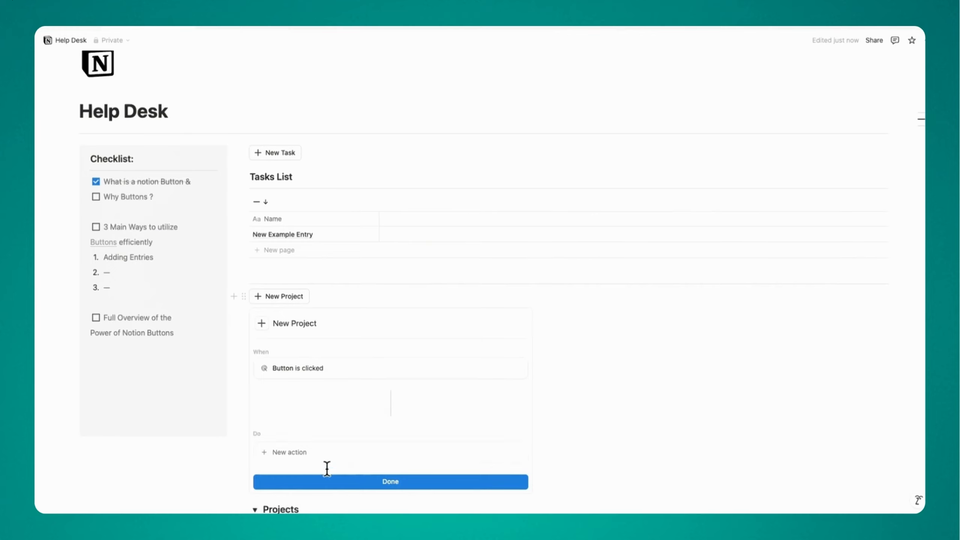
Give the New Project button an action that adds a page to DB: Help Desk Projects
{"action": "scroll", "coordinate": [322, 398], "scroll_direction": "down", "scroll_amount": 2}
{"action": "scroll", "coordinate": [323, 398], "scroll_direction": "down", "scroll_amount": 3}
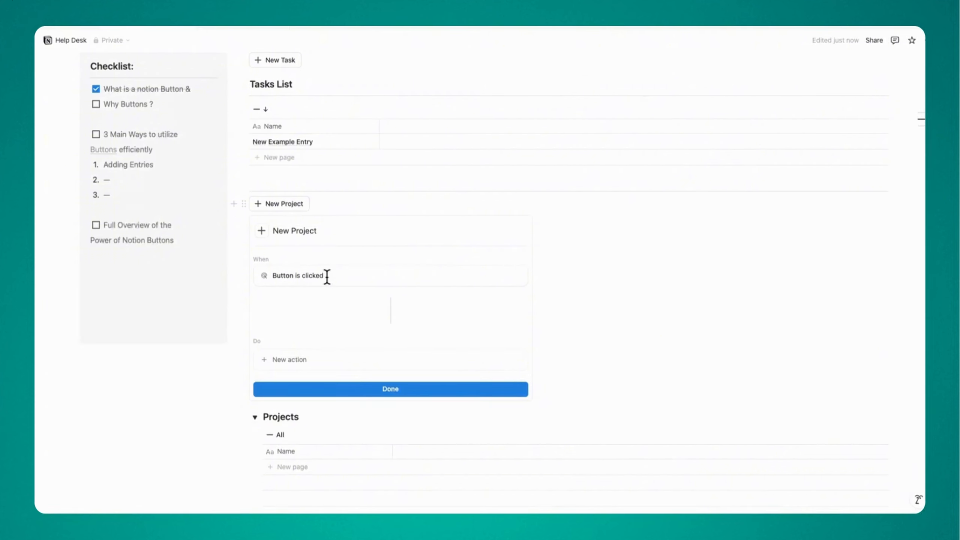
{"action": "left_click", "coordinate": [303, 360]}
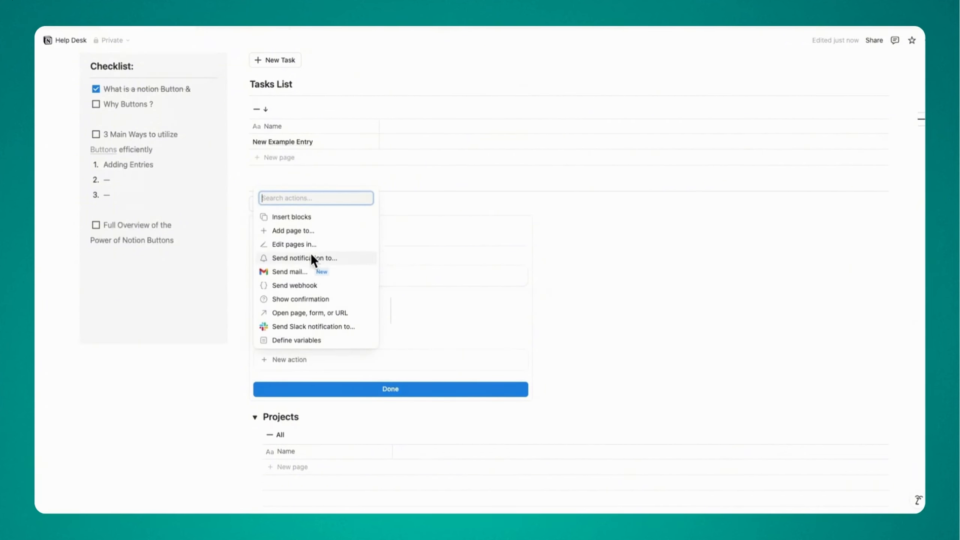
{"action": "left_click", "coordinate": [302, 231]}
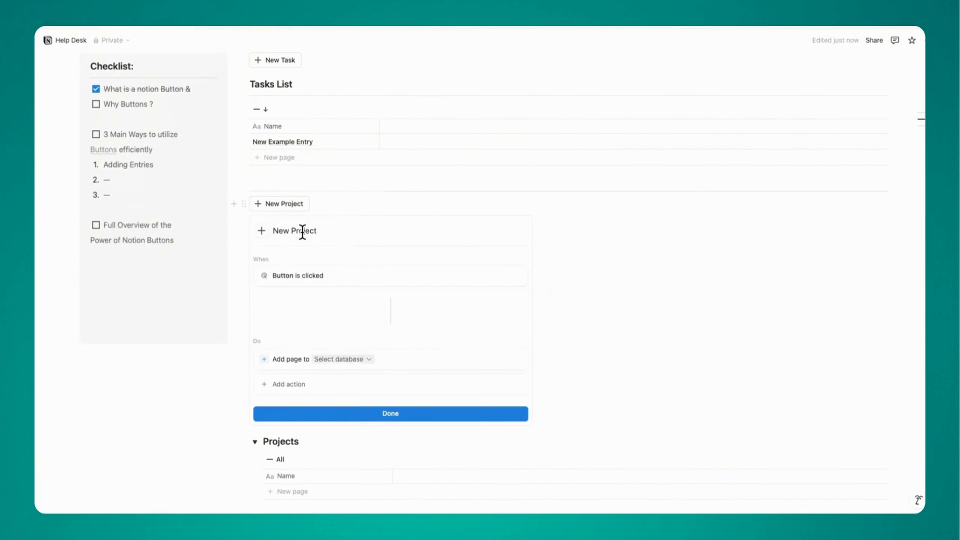
{"action": "left_click", "coordinate": [339, 358]}
{"action": "left_click", "coordinate": [339, 239]}
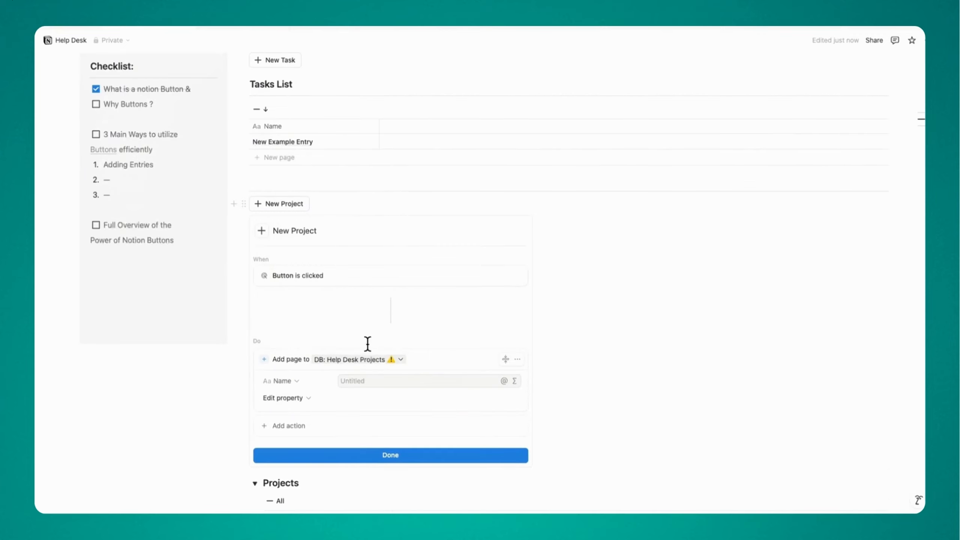
Set the added page's name to New Project, save the button and run it once
{"action": "left_click", "coordinate": [365, 380]}
{"action": "type", "text": "New Project"}
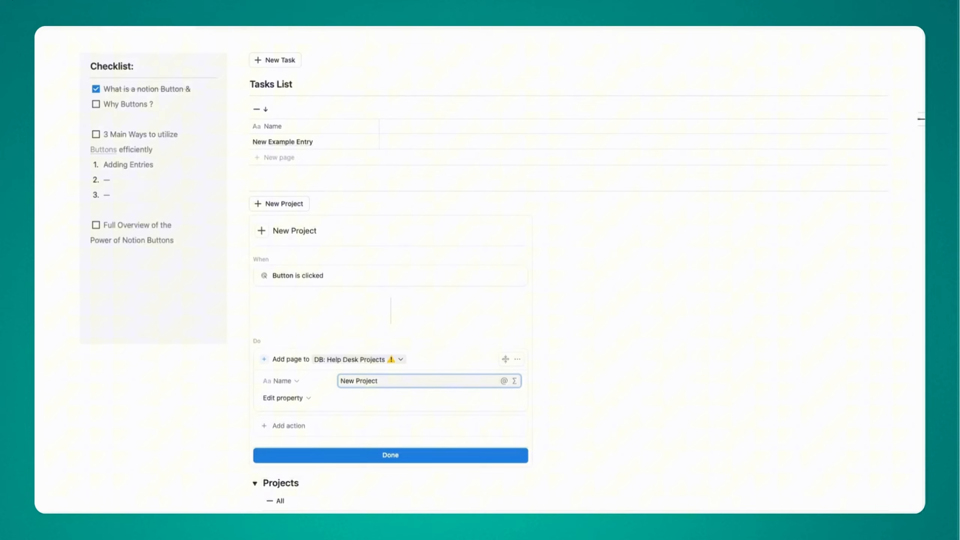
{"action": "left_click", "coordinate": [391, 455]}
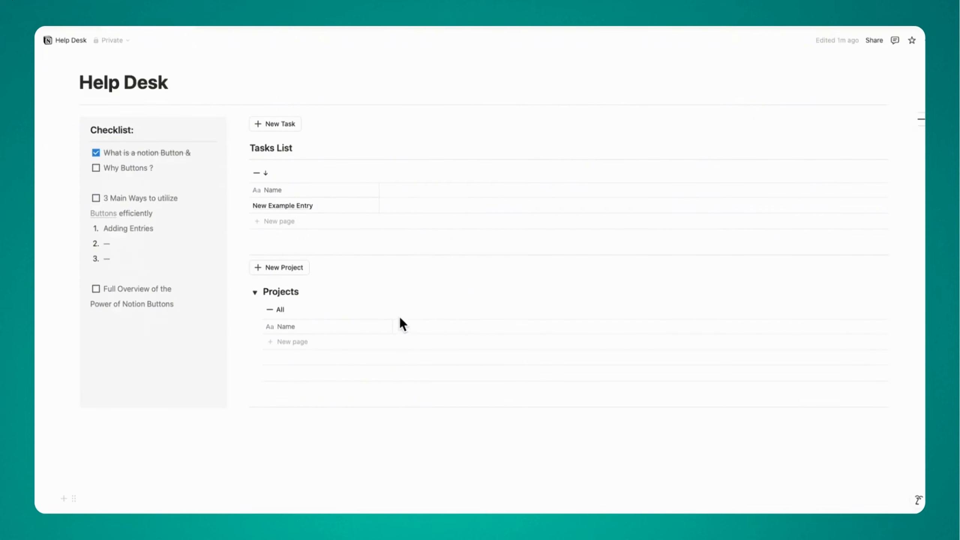
{"action": "left_click", "coordinate": [289, 267]}
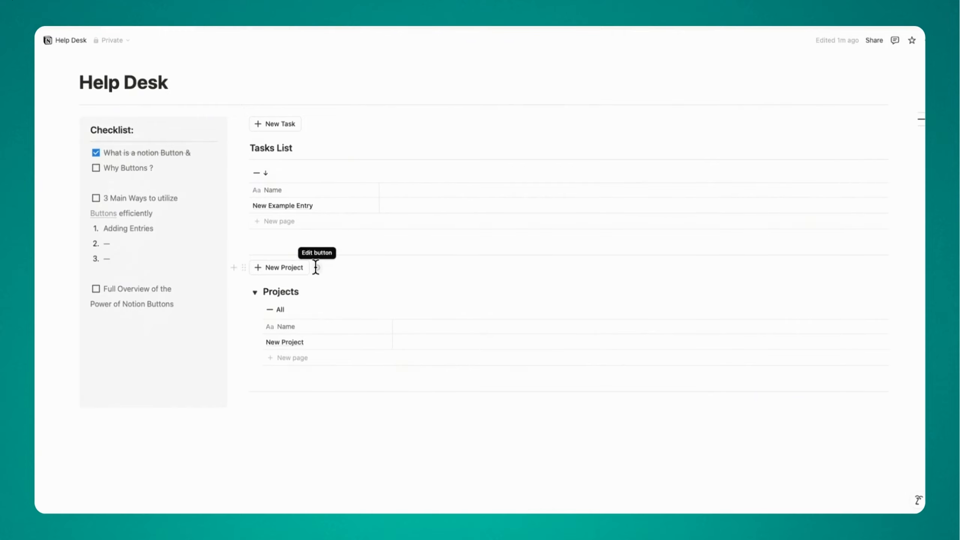
Edit the New Project button and append a second action that adds a page to DB: Help Desk
{"action": "left_click", "coordinate": [316, 267]}
{"action": "scroll", "coordinate": [329, 340], "scroll_direction": "down", "scroll_amount": 3}
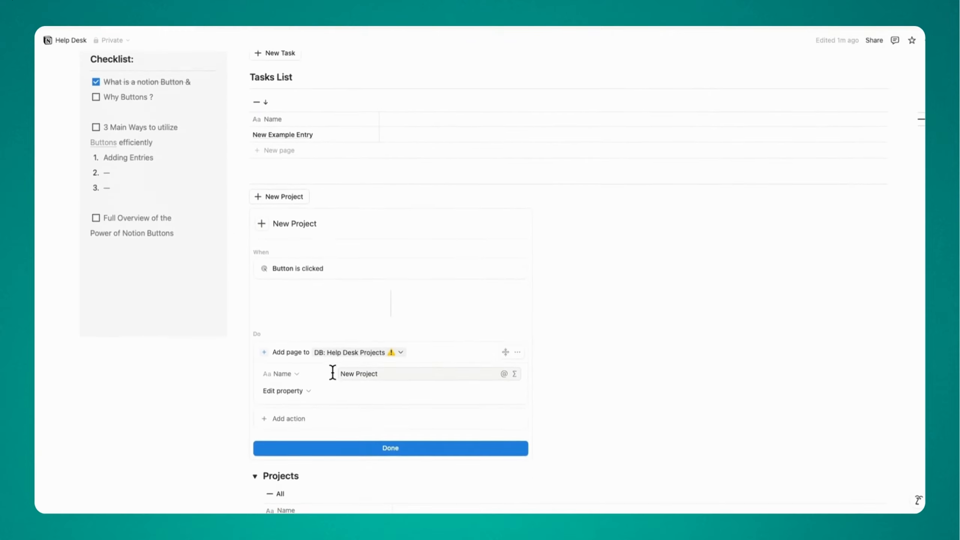
{"action": "scroll", "coordinate": [325, 371], "scroll_direction": "down", "scroll_amount": 2}
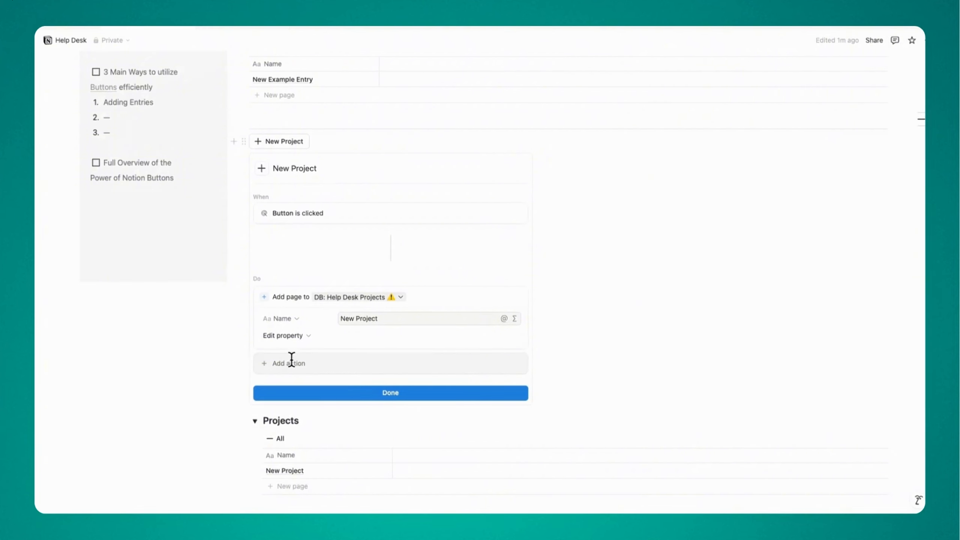
{"action": "left_click", "coordinate": [291, 361]}
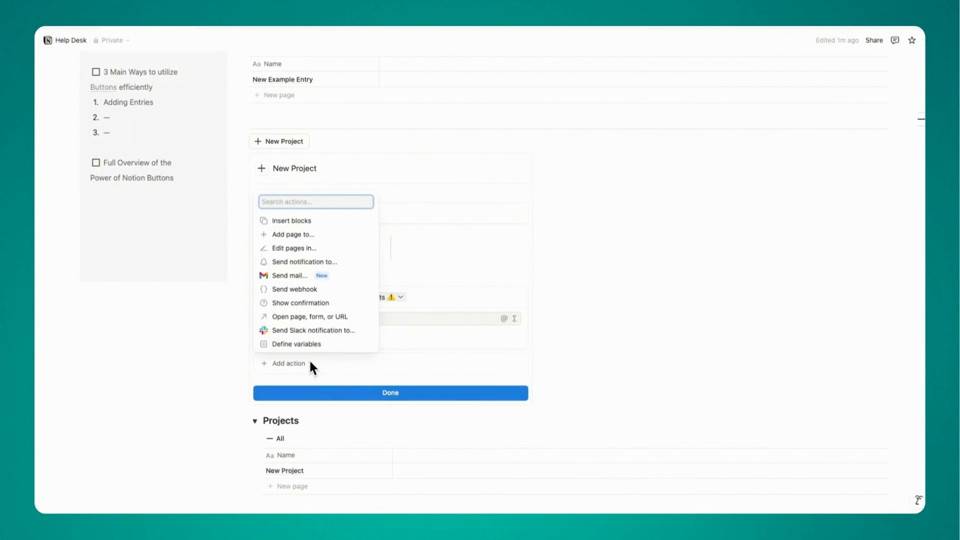
{"action": "left_click", "coordinate": [321, 235]}
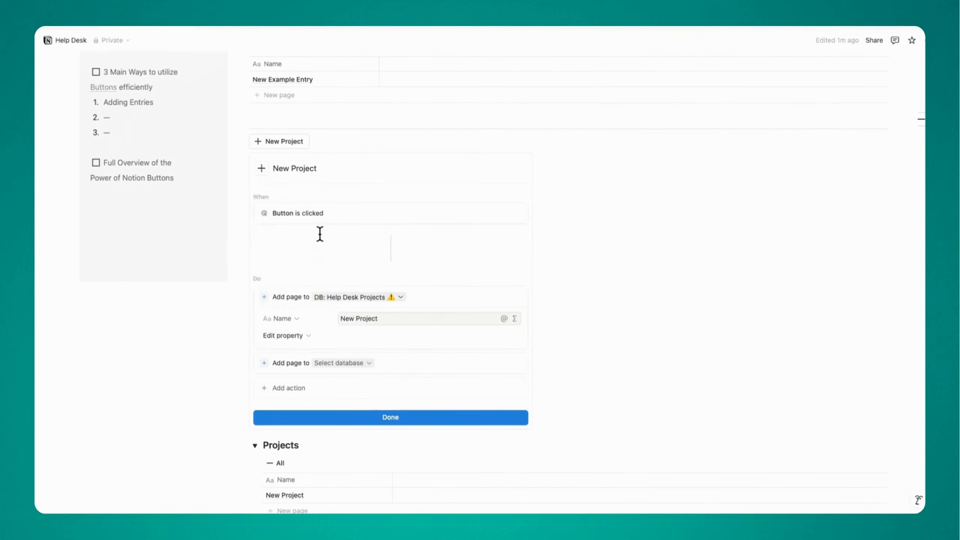
{"action": "left_click", "coordinate": [365, 362]}
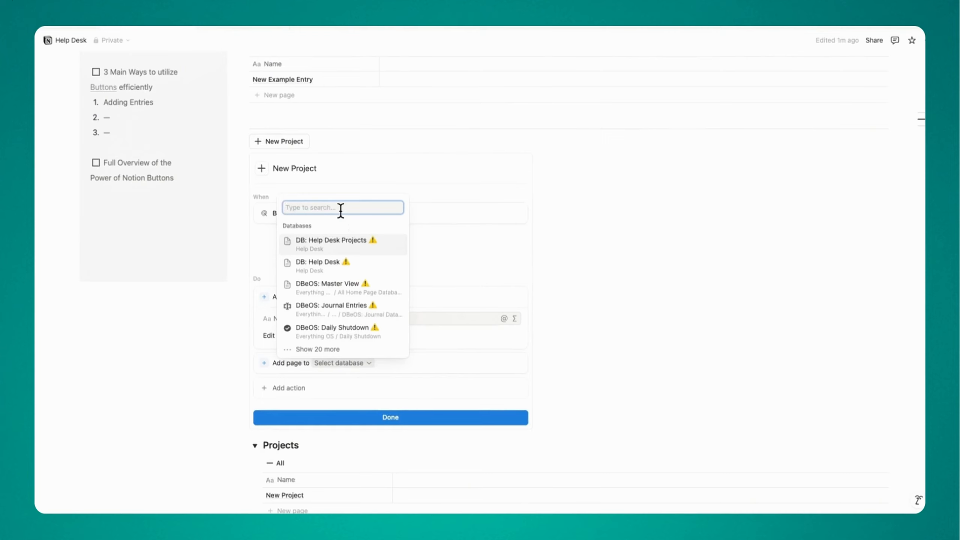
{"action": "left_click", "coordinate": [339, 263]}
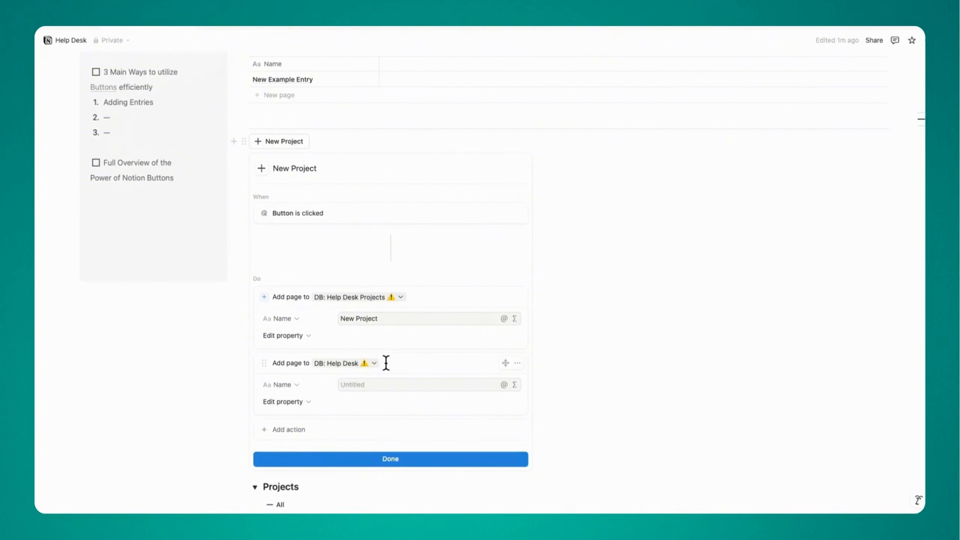
Name the page added to DB: Help Desk New Project Tasks and save the button
{"action": "left_click", "coordinate": [365, 385]}
{"action": "type", "text": "N"}
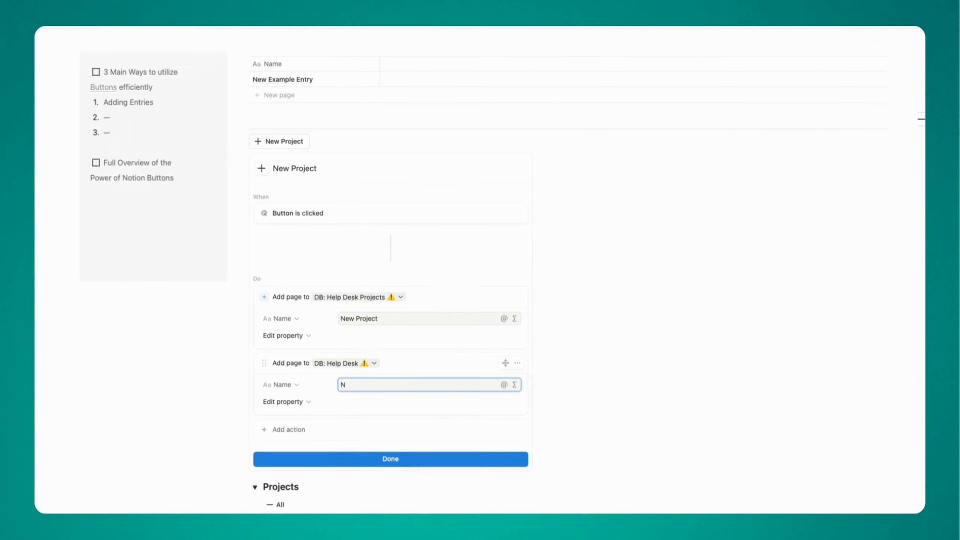
{"action": "type", "text": "ew Project Tasks"}
{"action": "left_click", "coordinate": [443, 459]}
Run the New Project button to create pages in both the Projects and Tasks List tables
{"action": "scroll", "coordinate": [339, 378], "scroll_direction": "up", "scroll_amount": 3}
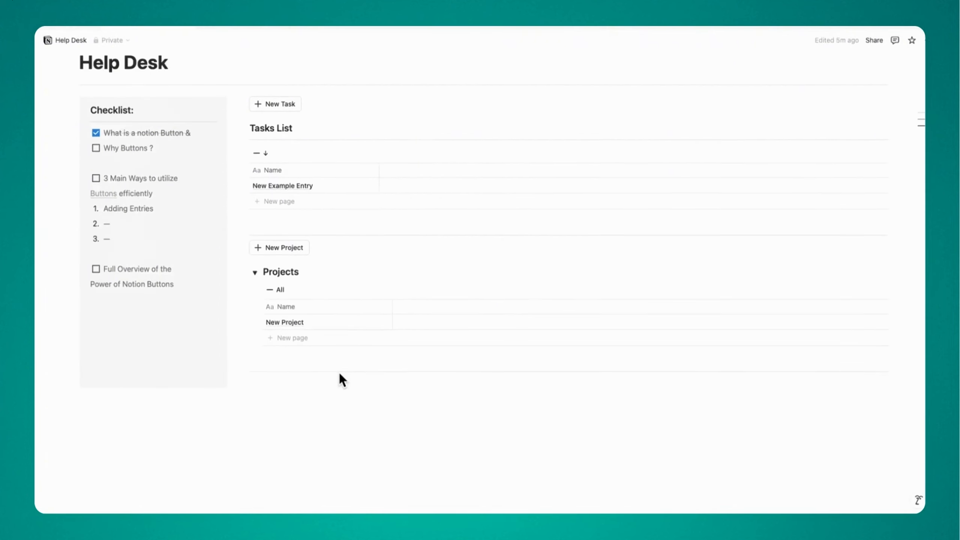
{"action": "scroll", "coordinate": [338, 370], "scroll_direction": "up", "scroll_amount": 2}
{"action": "left_click", "coordinate": [291, 311]}
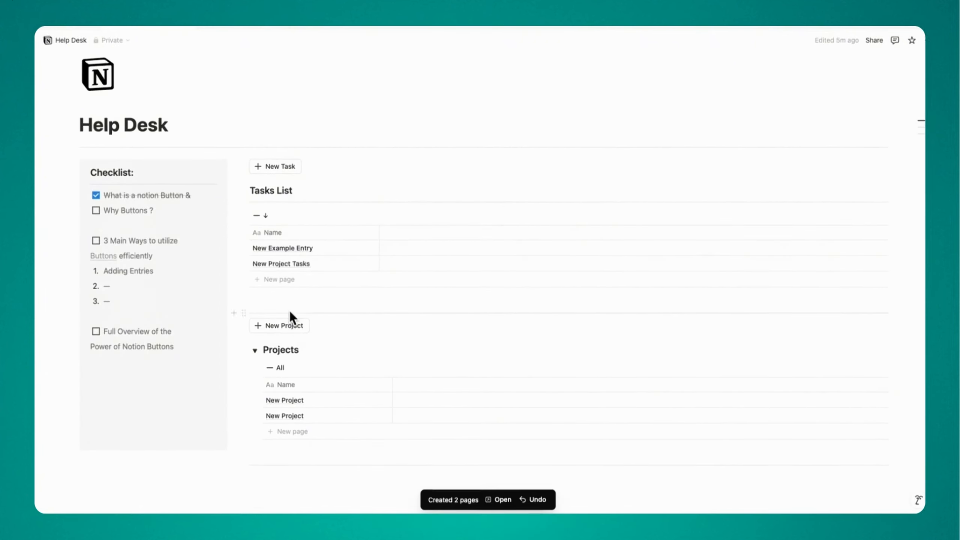
Add a blank page directly in the Projects table, leaving its name empty
{"action": "scroll", "coordinate": [340, 371], "scroll_direction": "down", "scroll_amount": 1}
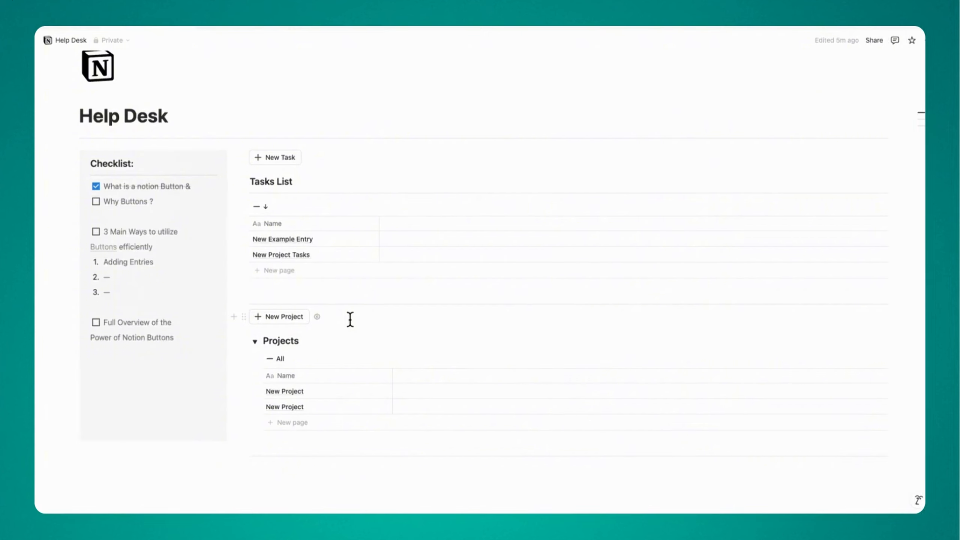
{"action": "scroll", "coordinate": [352, 324], "scroll_direction": "down", "scroll_amount": 1}
{"action": "scroll", "coordinate": [365, 345], "scroll_direction": "down", "scroll_amount": 2}
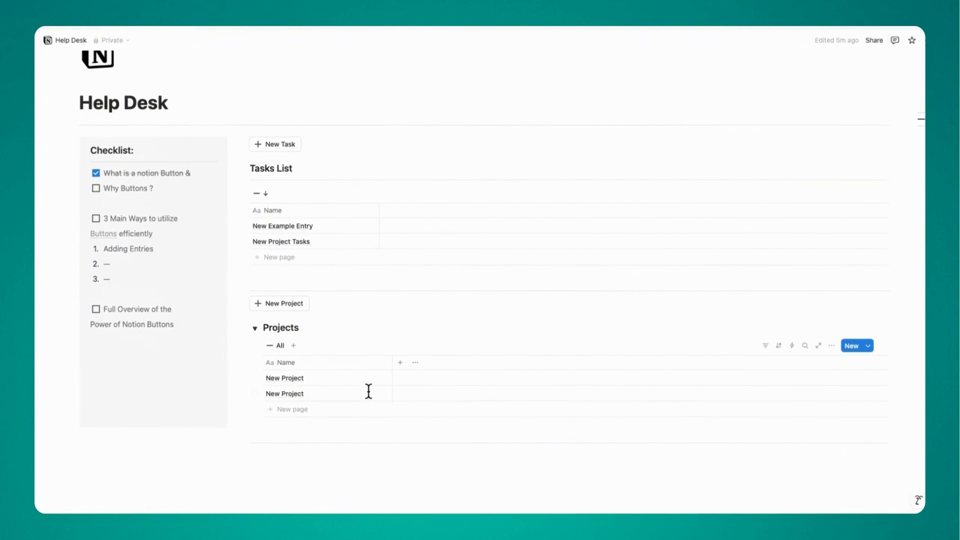
{"action": "scroll", "coordinate": [359, 378], "scroll_direction": "down", "scroll_amount": 5}
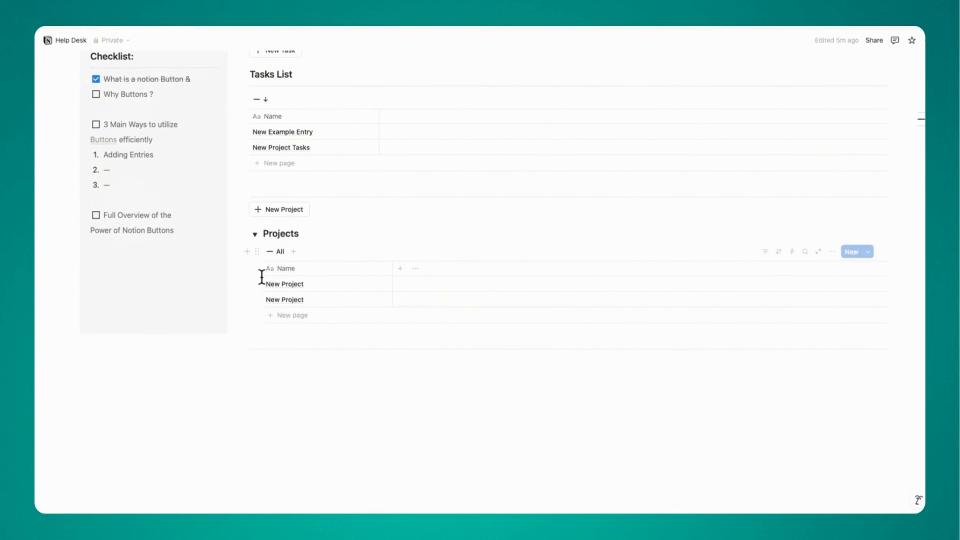
{"action": "left_click", "coordinate": [317, 315]}
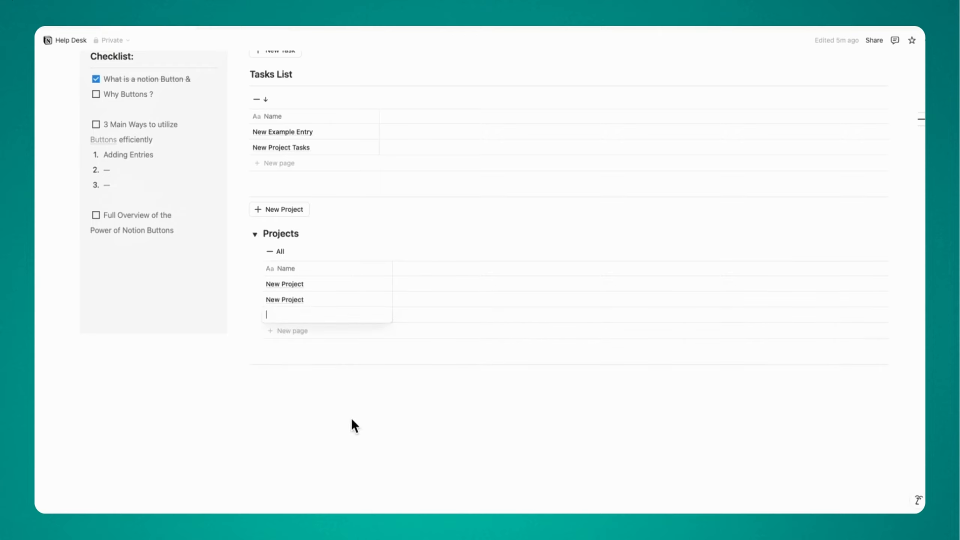
{"action": "key", "text": "Escape"}
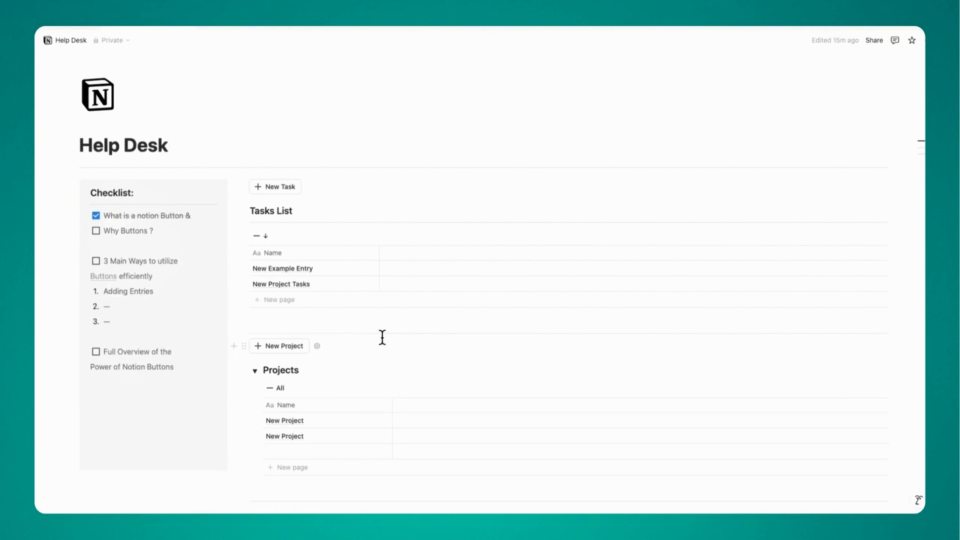
Switch to the Everything OS page and follow its stacked-layers navigation button to the DBeOS: Areas database
{"action": "mouse_move", "coordinate": [36, 216]}
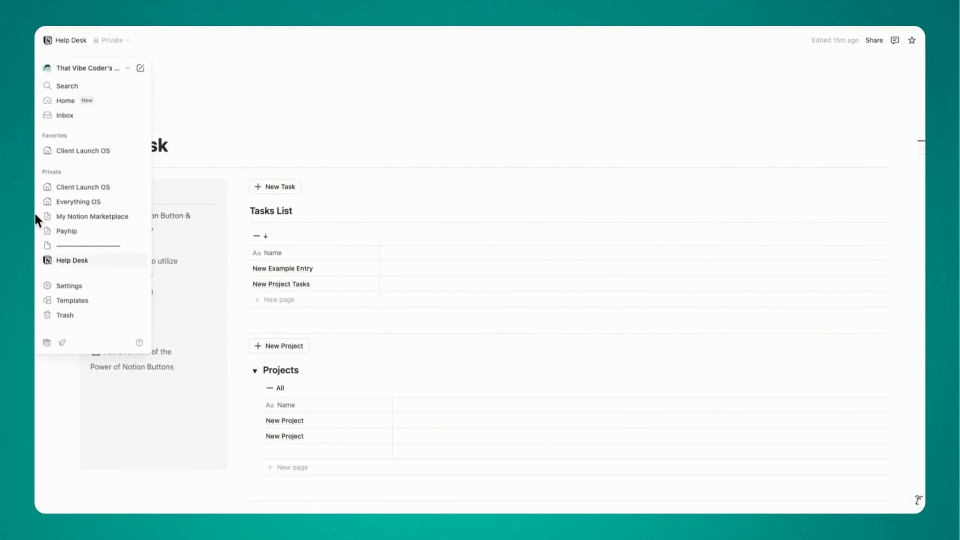
{"action": "left_click", "coordinate": [72, 204]}
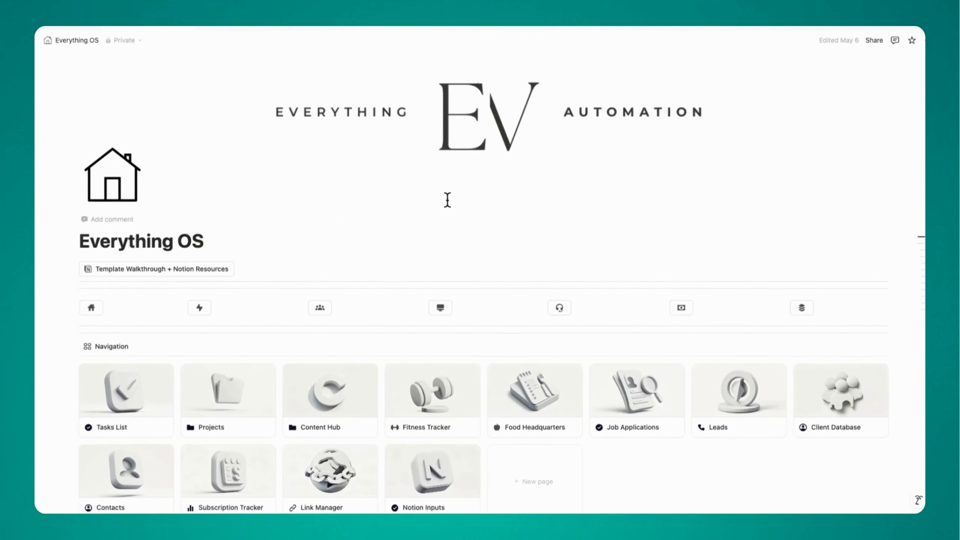
{"action": "scroll", "coordinate": [450, 200], "scroll_direction": "down", "scroll_amount": 1}
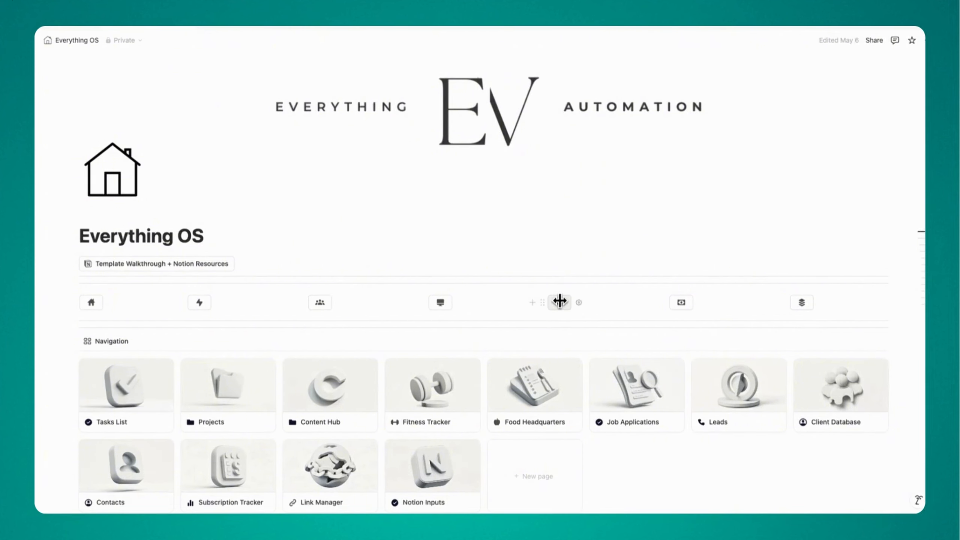
{"action": "left_click", "coordinate": [802, 303]}
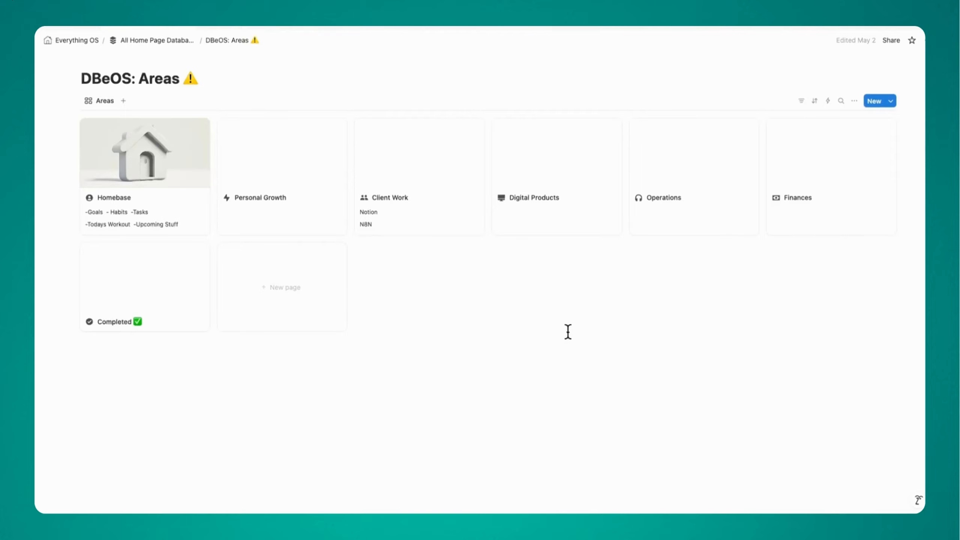
Return to the Everything OS page and examine the actions of the Today's Planner New Entry button
{"action": "key", "text": "super+bracketleft"}
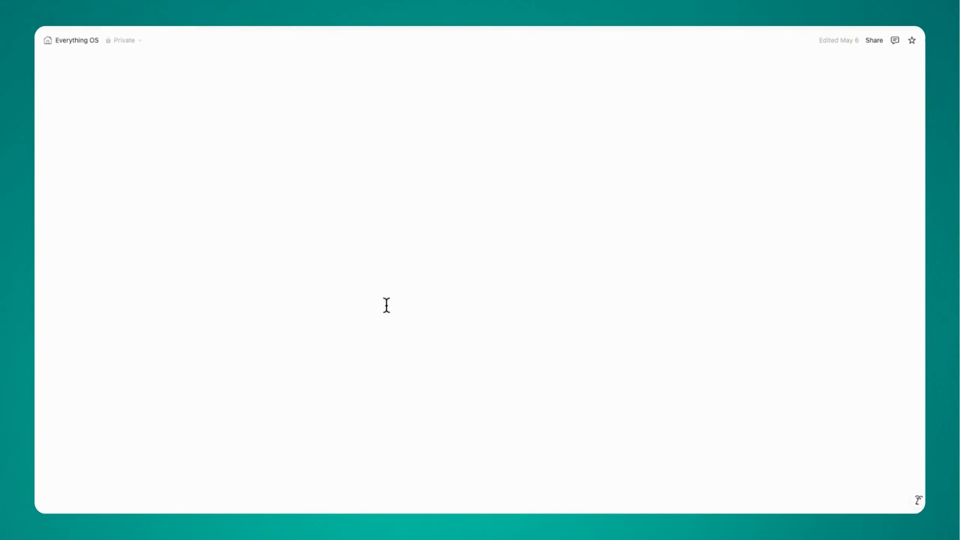
{"action": "scroll", "coordinate": [429, 346], "scroll_direction": "down", "scroll_amount": 10}
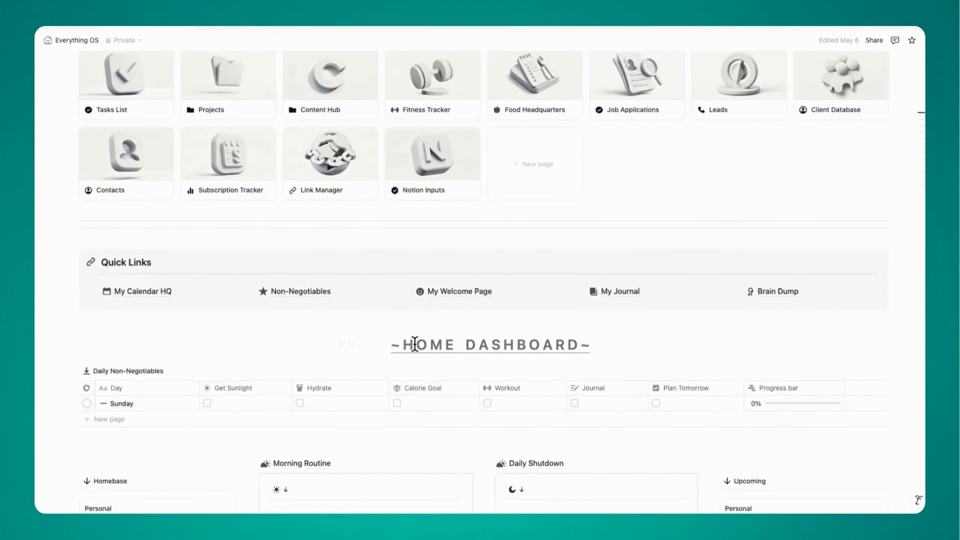
{"action": "scroll", "coordinate": [413, 348], "scroll_direction": "down", "scroll_amount": 6}
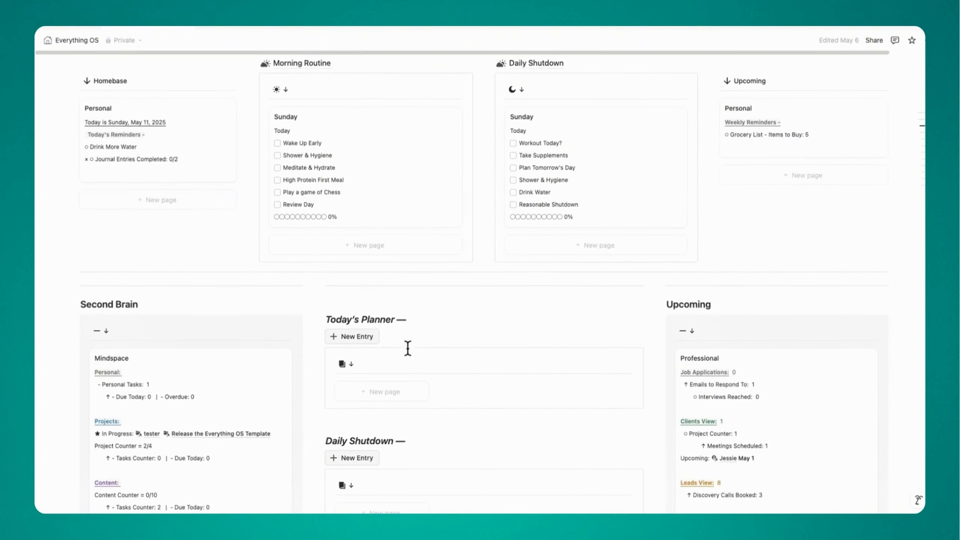
{"action": "scroll", "coordinate": [412, 347], "scroll_direction": "down", "scroll_amount": 2}
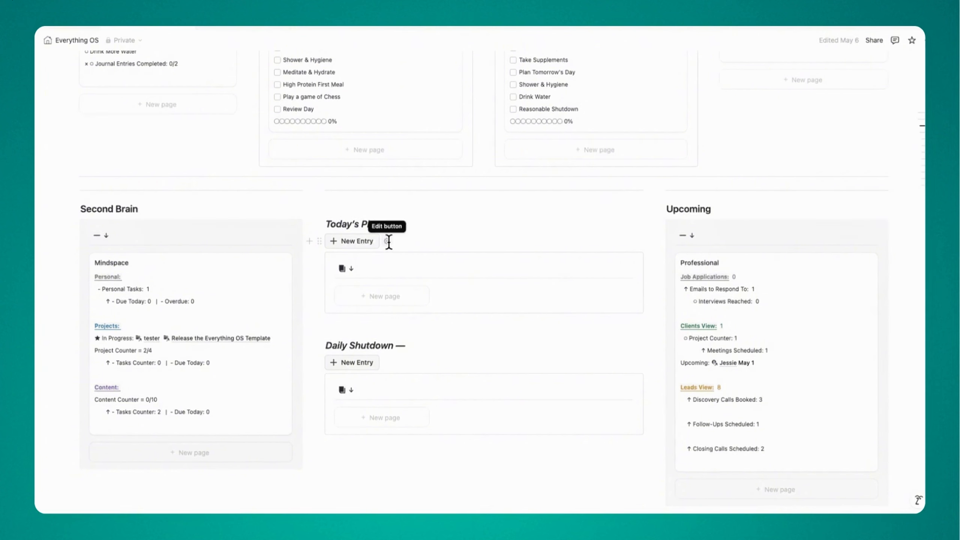
{"action": "left_click", "coordinate": [388, 242]}
{"action": "scroll", "coordinate": [431, 399], "scroll_direction": "down", "scroll_amount": 4}
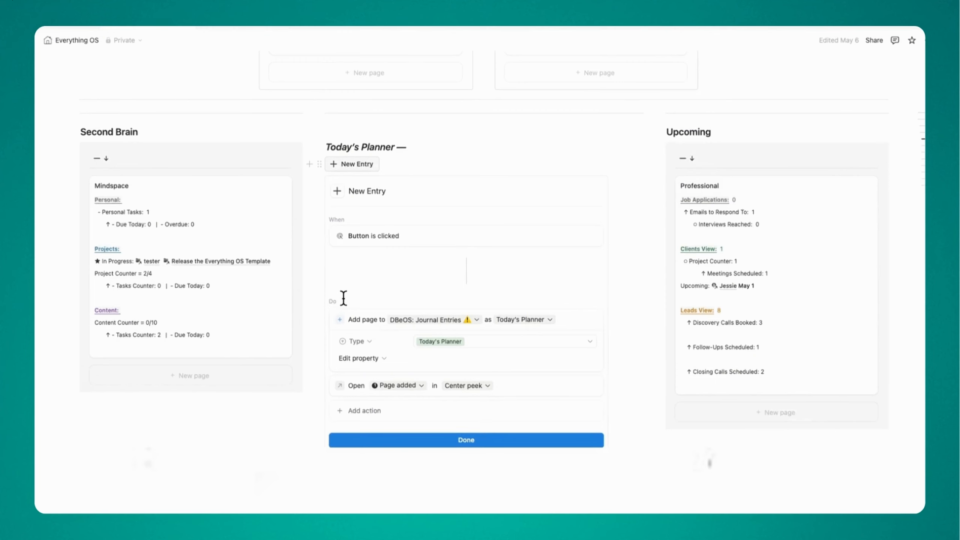
{"action": "left_click", "coordinate": [425, 439]}
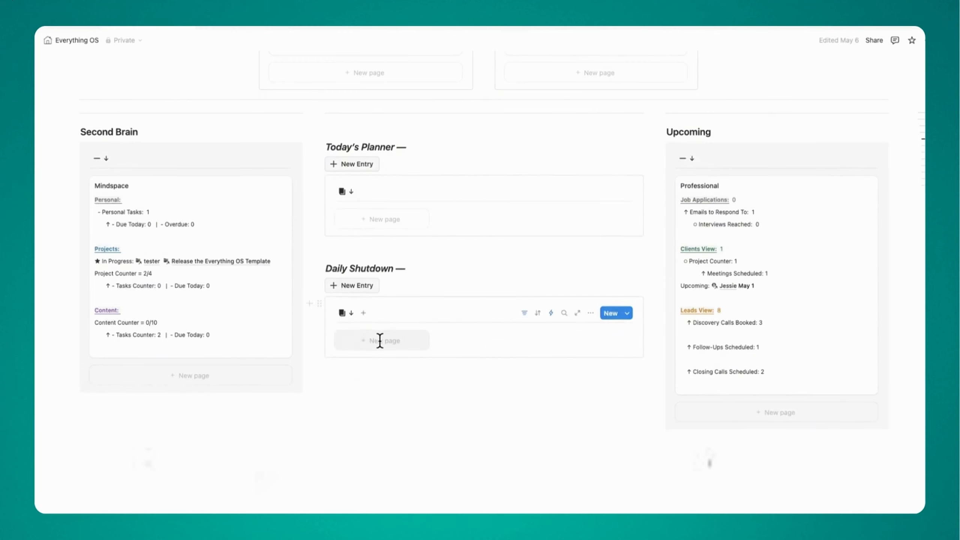
Run the Today's Planner New Entry button to create a planner page, and close the page
{"action": "scroll", "coordinate": [379, 339], "scroll_direction": "up", "scroll_amount": 3}
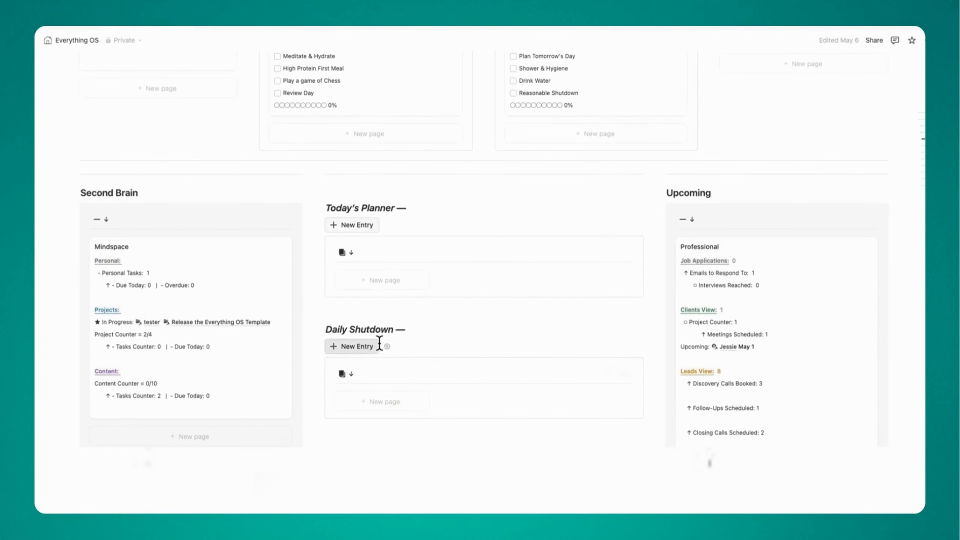
{"action": "left_click", "coordinate": [373, 225]}
{"action": "left_click", "coordinate": [802, 301]}
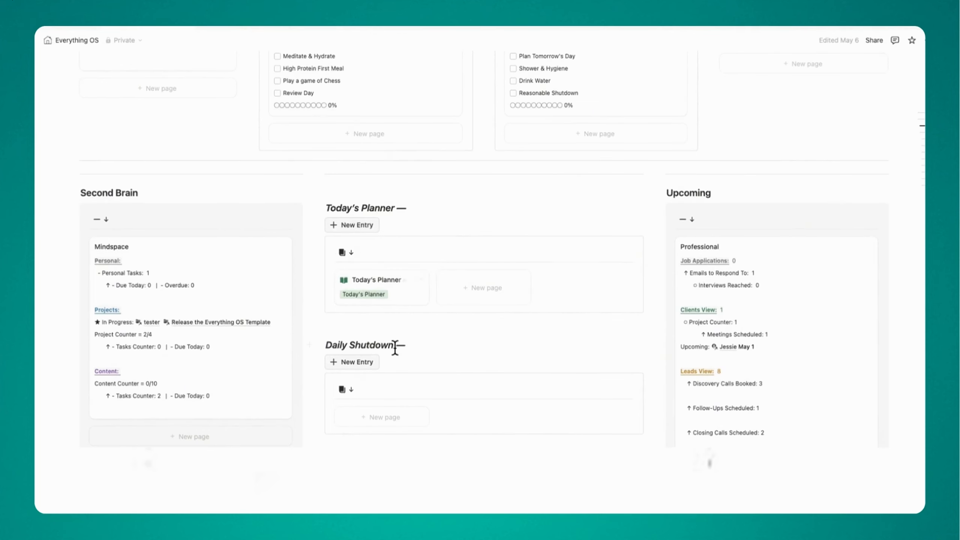
Create a Daily Shutdown page with its New Entry button, set Today's Mood to Great and close the page
{"action": "scroll", "coordinate": [394, 345], "scroll_direction": "down", "scroll_amount": 1}
{"action": "left_click", "coordinate": [357, 345]}
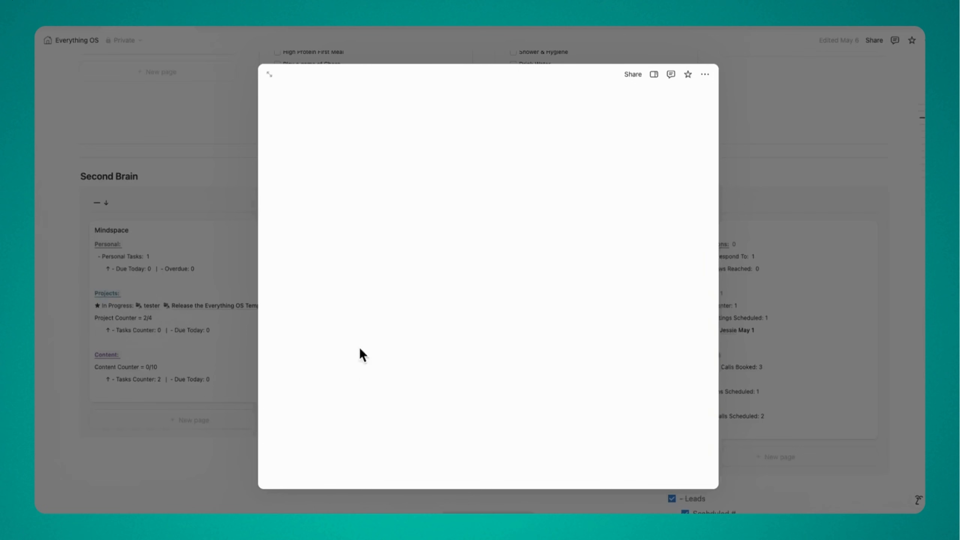
{"action": "scroll", "coordinate": [446, 357], "scroll_direction": "down", "scroll_amount": 1}
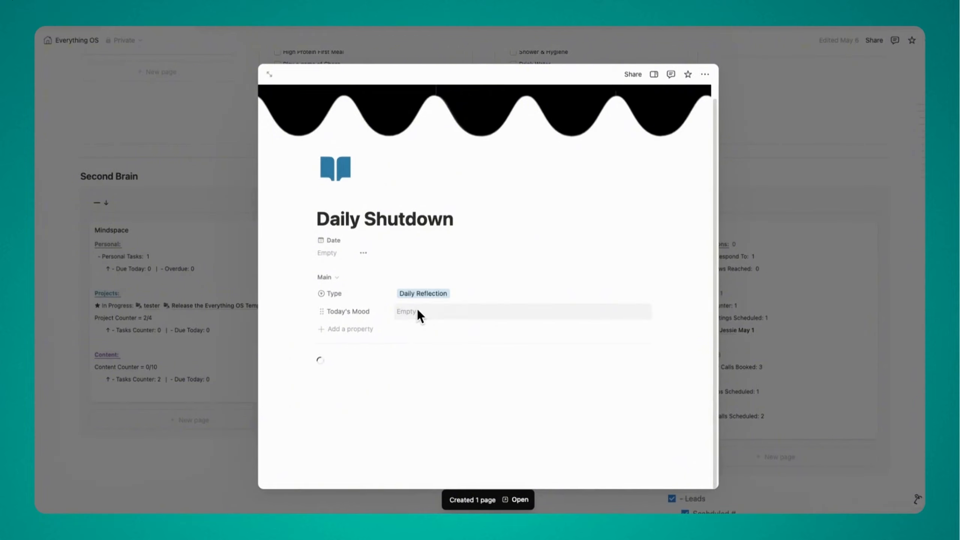
{"action": "left_click", "coordinate": [416, 307]}
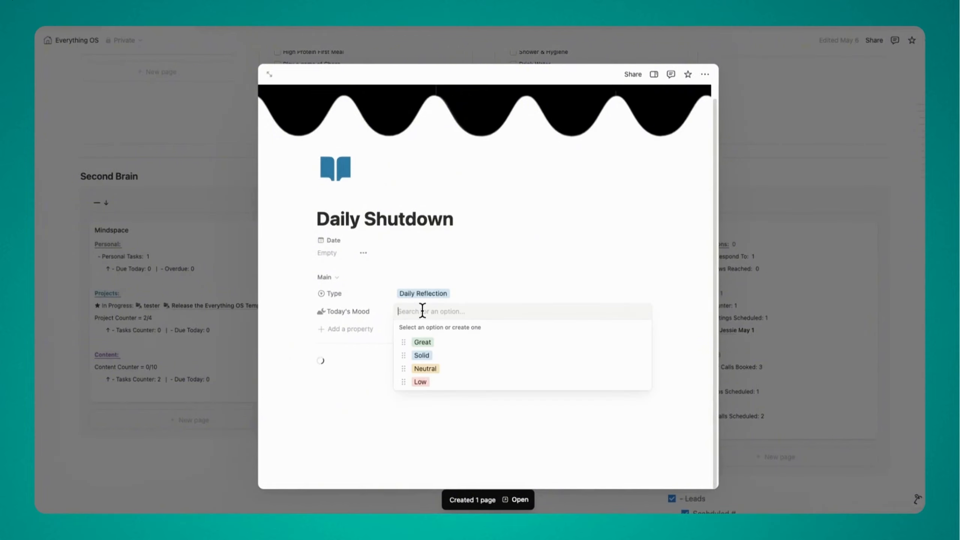
{"action": "left_click", "coordinate": [431, 343]}
{"action": "scroll", "coordinate": [502, 350], "scroll_direction": "down", "scroll_amount": 5}
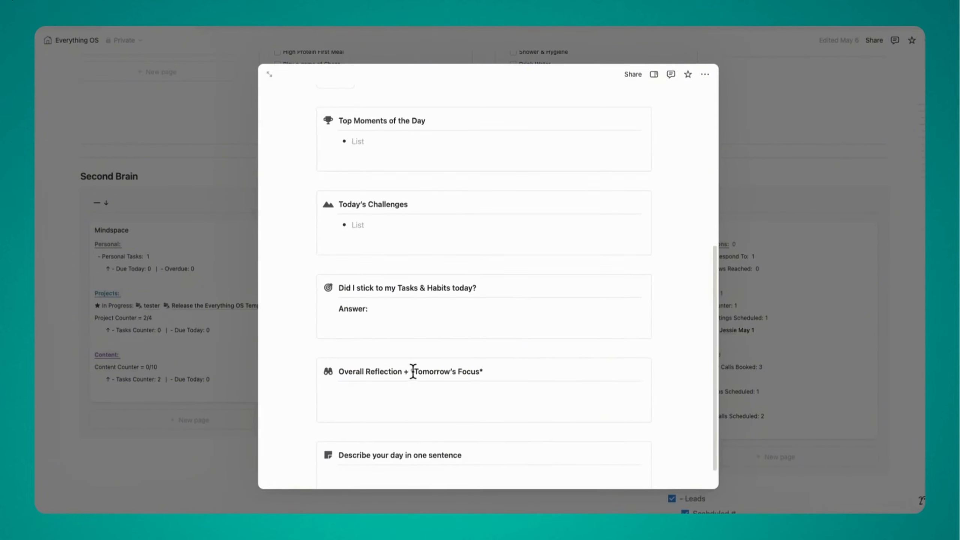
{"action": "scroll", "coordinate": [347, 326], "scroll_direction": "up", "scroll_amount": 6}
{"action": "left_click", "coordinate": [835, 301]}
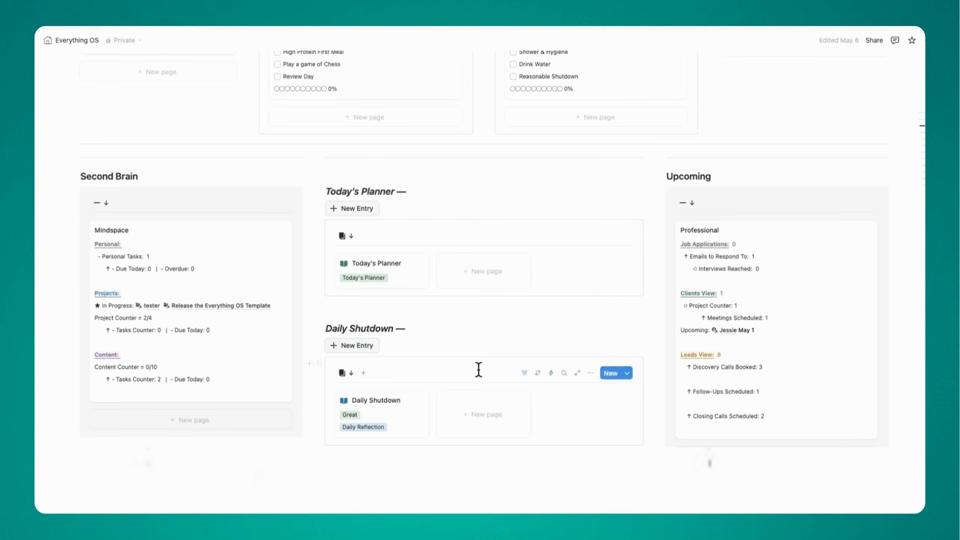
Check which source database the Daily Shutdown and Today's Planner views use
{"action": "scroll", "coordinate": [473, 368], "scroll_direction": "down", "scroll_amount": 3}
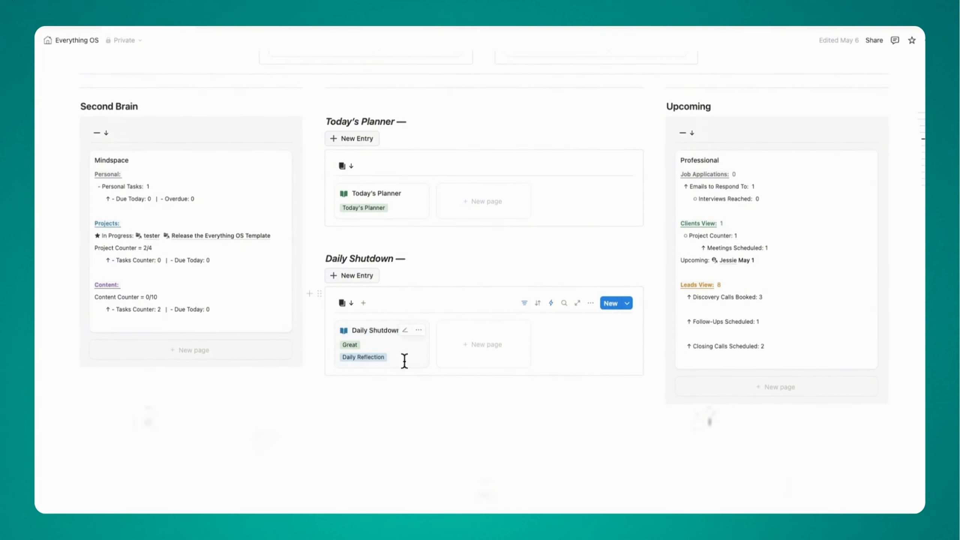
{"action": "scroll", "coordinate": [426, 380], "scroll_direction": "up", "scroll_amount": 1}
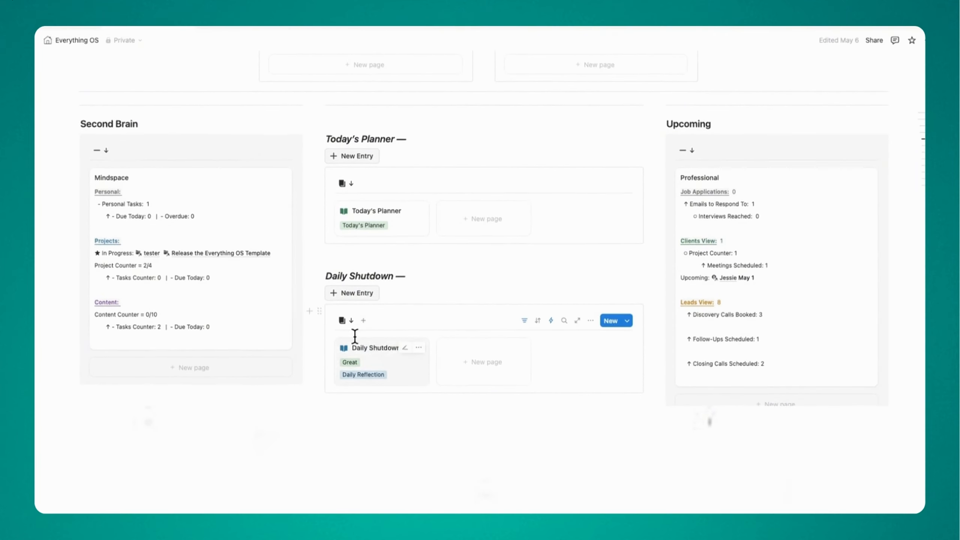
{"action": "left_click", "coordinate": [349, 321]}
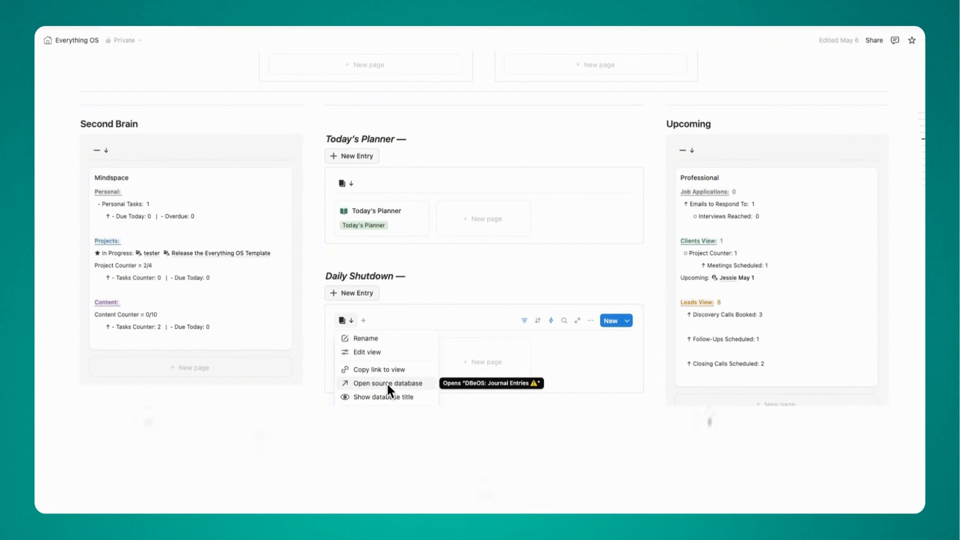
{"action": "left_click", "coordinate": [360, 236]}
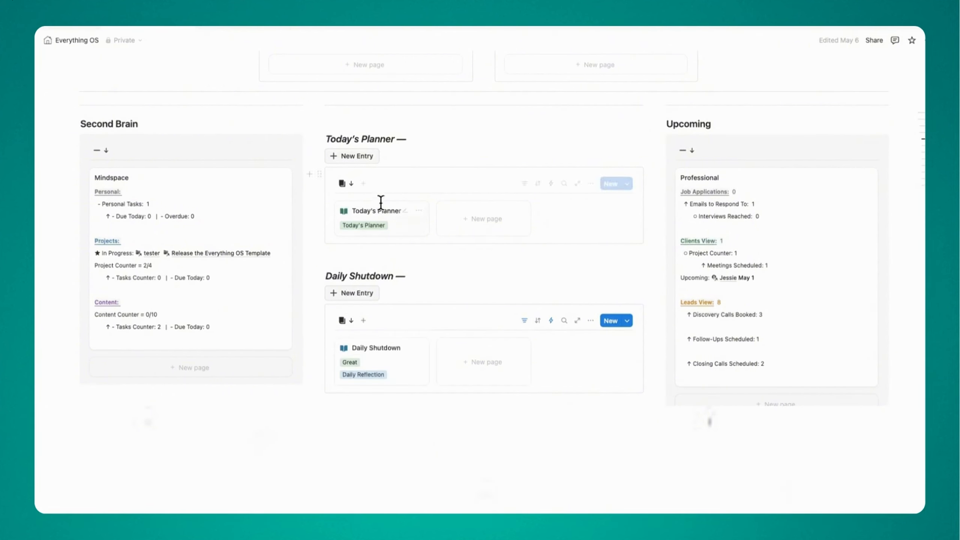
{"action": "left_click", "coordinate": [351, 182]}
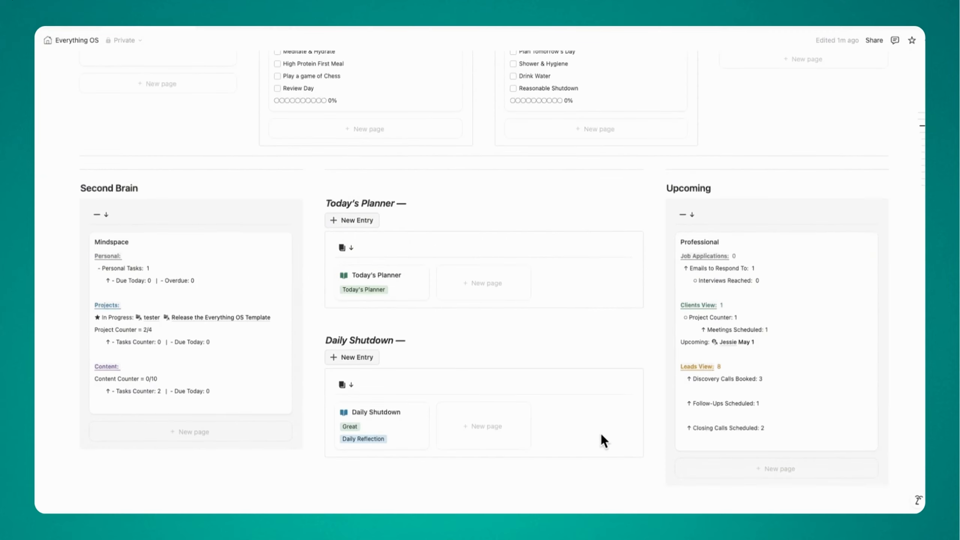
Open the Link Manager page from the Navigation gallery on Everything OS and bring its New Link button into view
{"action": "scroll", "coordinate": [601, 439], "scroll_direction": "up", "scroll_amount": 1}
{"action": "scroll", "coordinate": [559, 416], "scroll_direction": "up", "scroll_amount": 15}
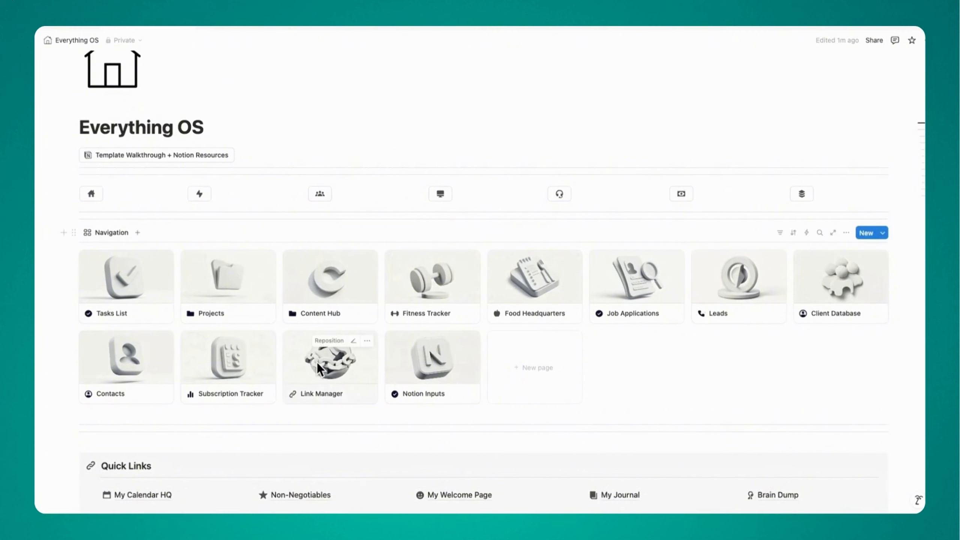
{"action": "left_click", "coordinate": [316, 362]}
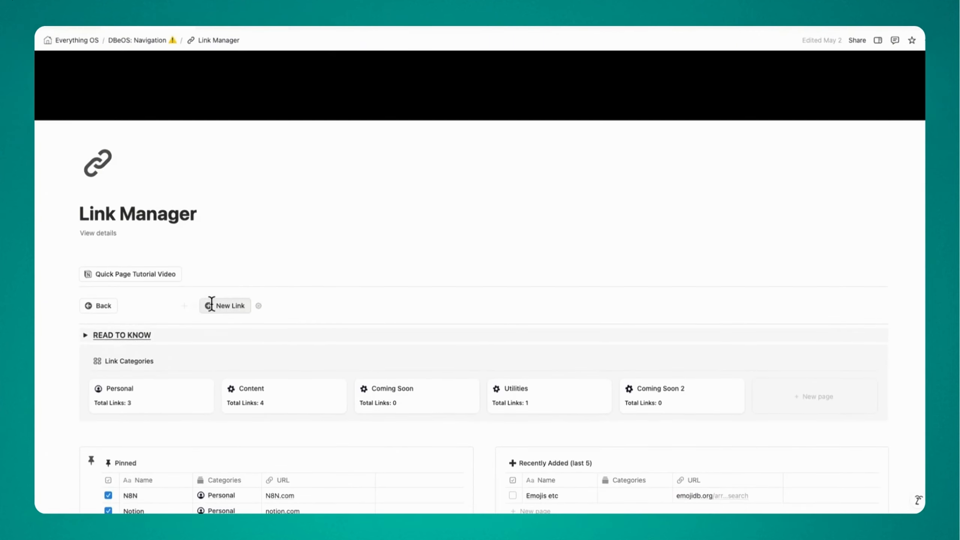
{"action": "left_click", "coordinate": [238, 307]}
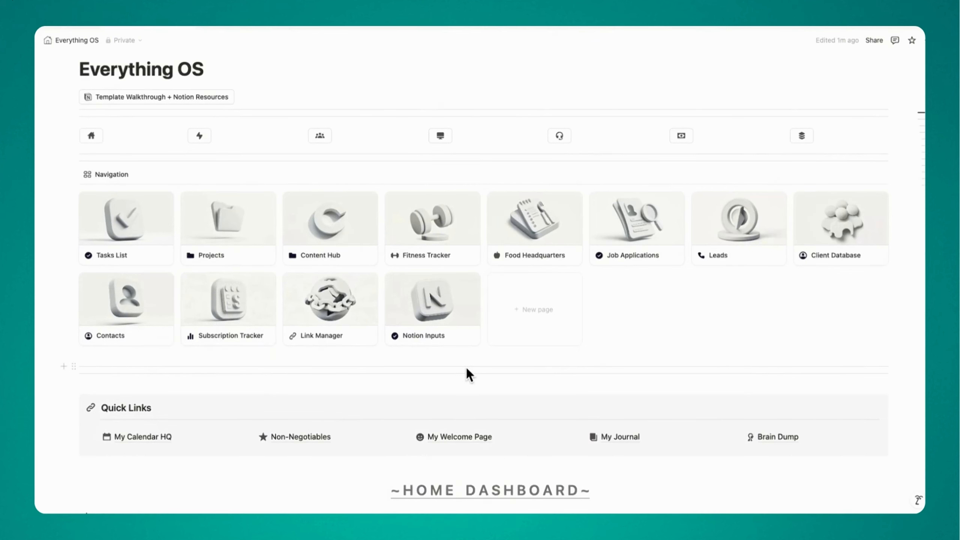
{"action": "left_click", "coordinate": [322, 311]}
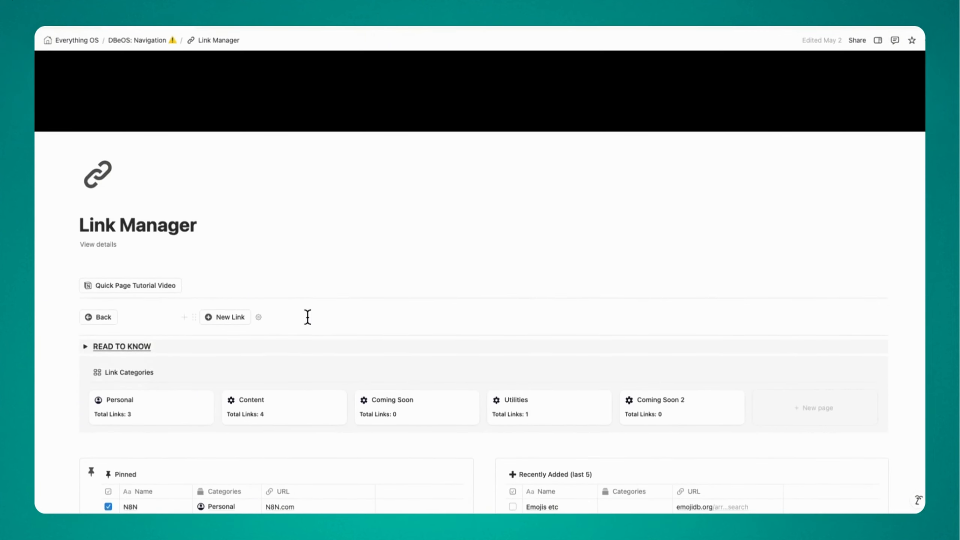
{"action": "scroll", "coordinate": [299, 312], "scroll_direction": "down", "scroll_amount": 1}
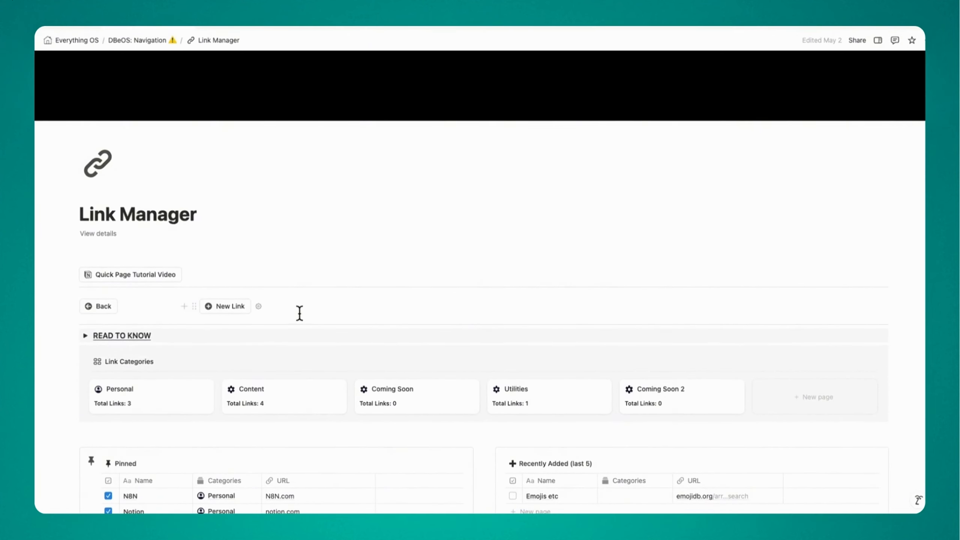
{"action": "scroll", "coordinate": [280, 304], "scroll_direction": "down", "scroll_amount": 2}
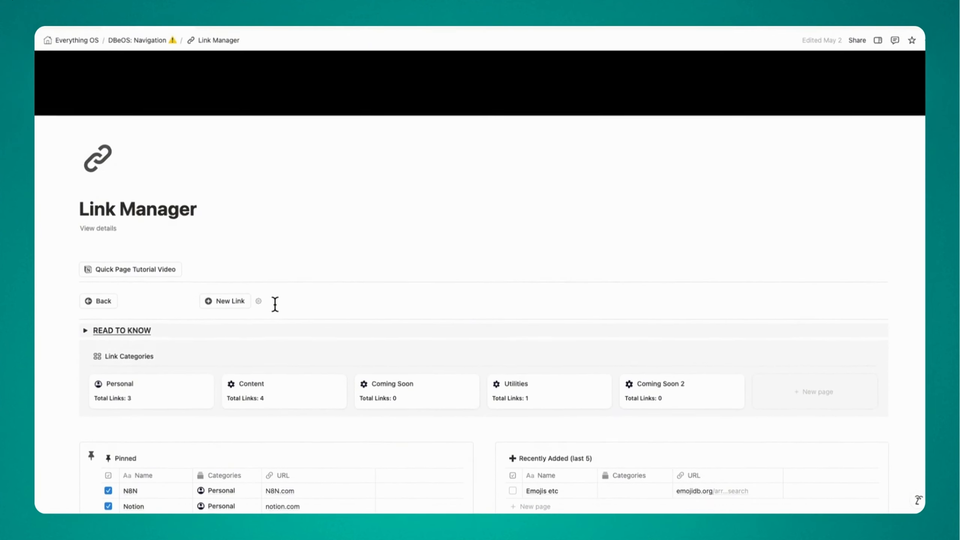
Run the New Link button to create a blank link page, and close the page
{"action": "left_click", "coordinate": [228, 292]}
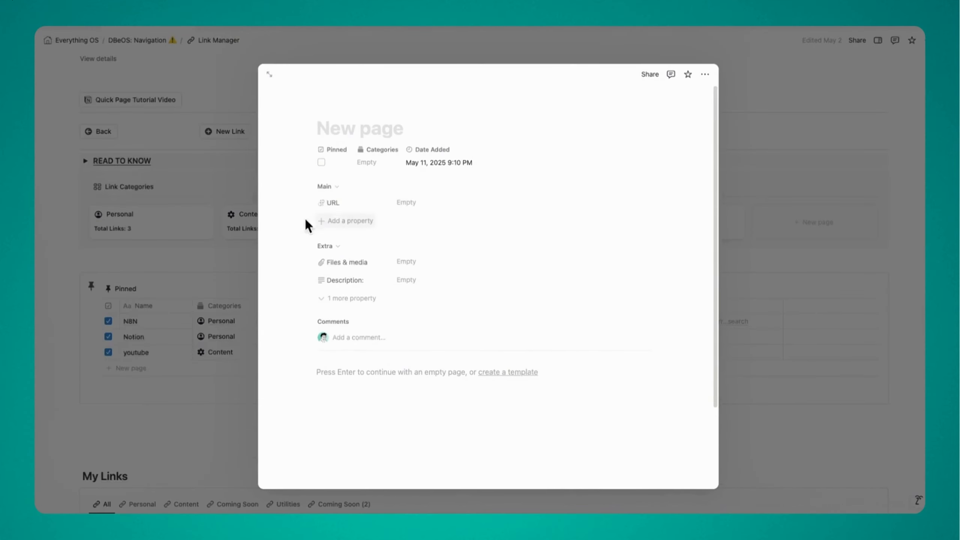
{"action": "left_click", "coordinate": [202, 237]}
{"action": "scroll", "coordinate": [162, 299], "scroll_direction": "down", "scroll_amount": 2}
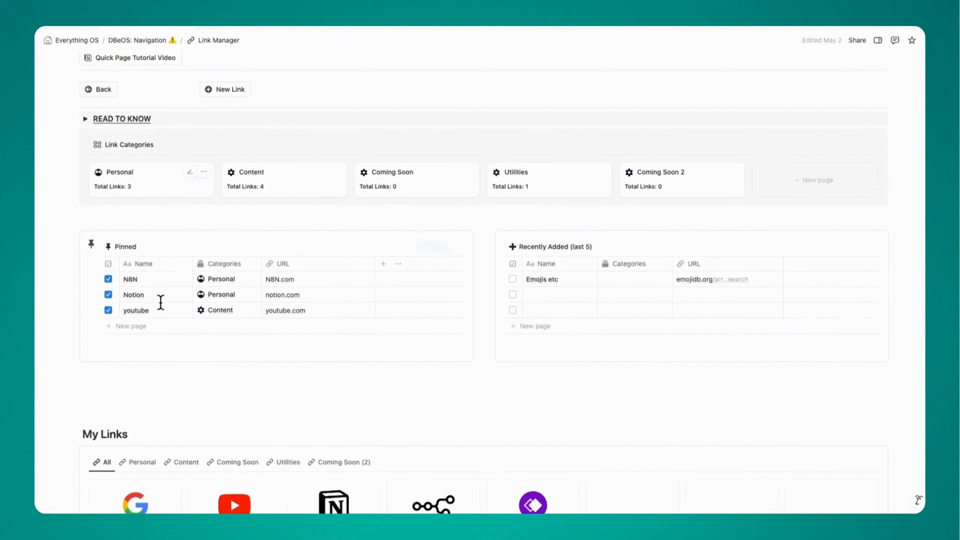
Add a blank page directly in the Pinned table of Link Manager and open it in side peek
{"action": "scroll", "coordinate": [161, 302], "scroll_direction": "down", "scroll_amount": 2}
{"action": "left_click", "coordinate": [157, 291]}
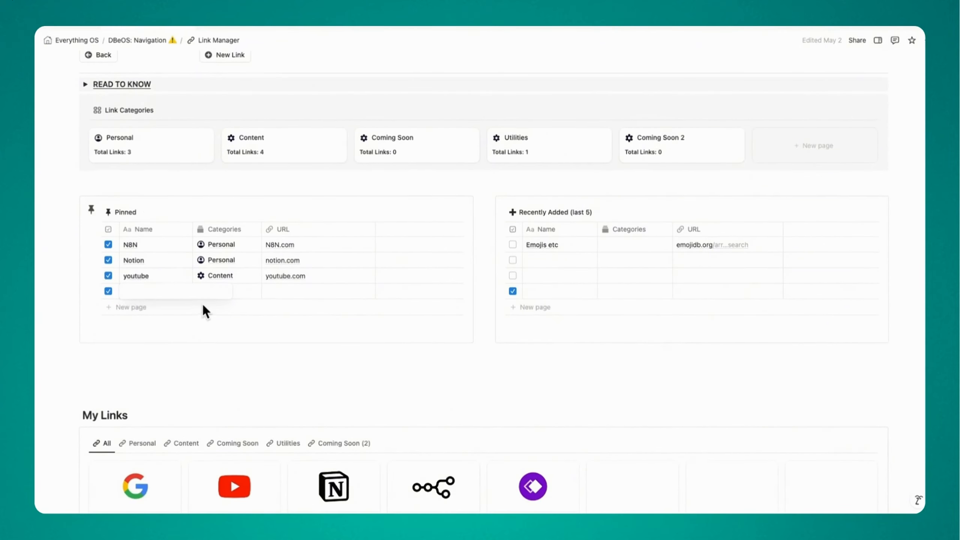
{"action": "key", "text": "Escape"}
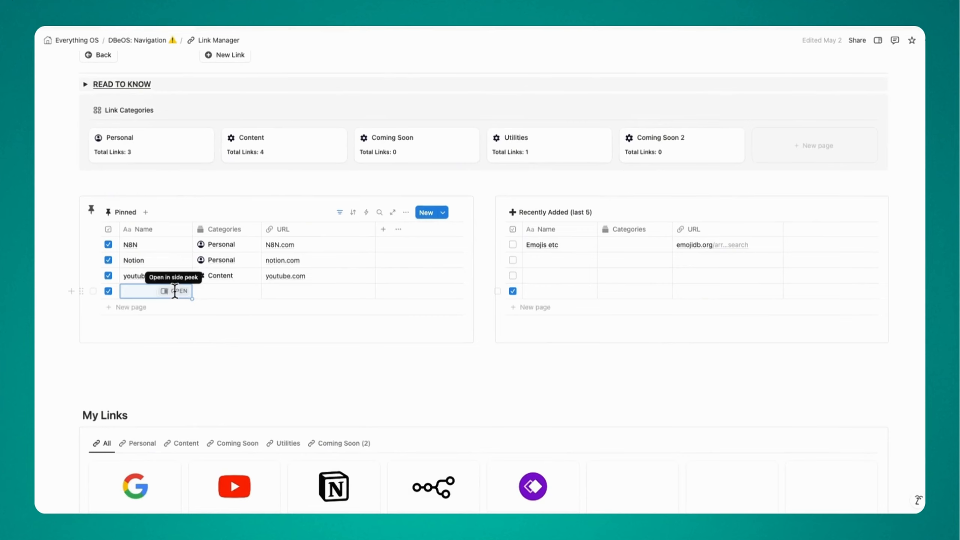
{"action": "left_click", "coordinate": [175, 291]}
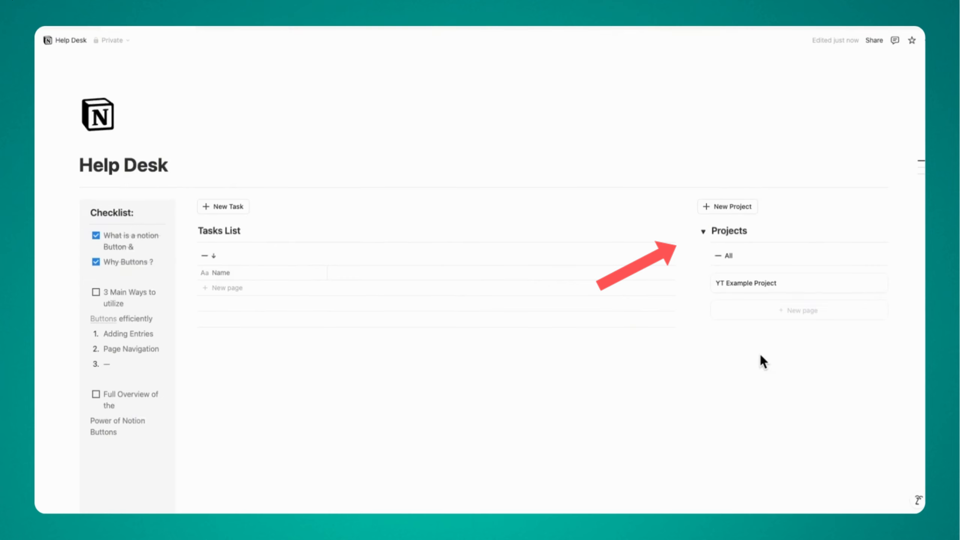
Open the YT Example Project page from the Projects list on the Help Desk page
{"action": "scroll", "coordinate": [760, 358], "scroll_direction": "down", "scroll_amount": 1}
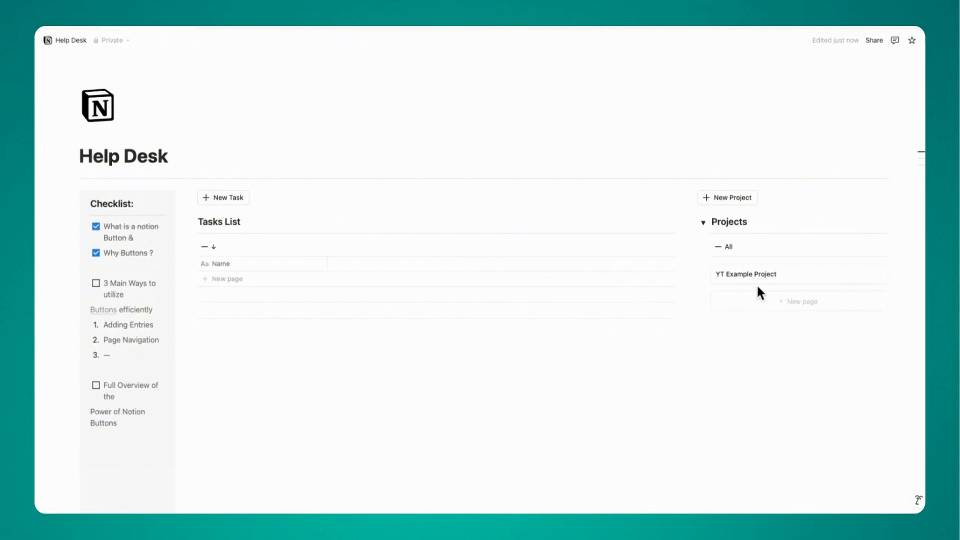
{"action": "scroll", "coordinate": [744, 255], "scroll_direction": "down", "scroll_amount": 1}
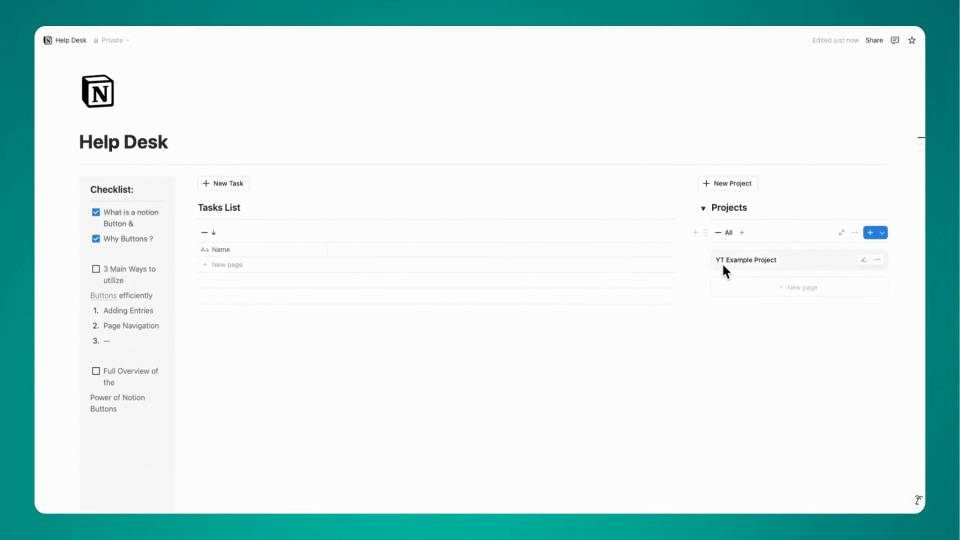
{"action": "left_click", "coordinate": [765, 261]}
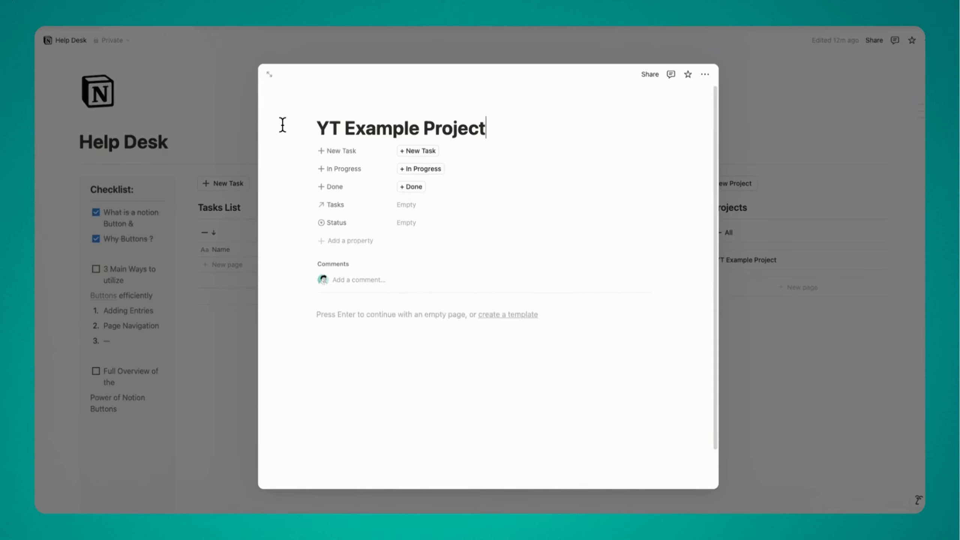
View the automation of the New Task button property in YT Example Project, and close the editor without adding an action
{"action": "left_click", "coordinate": [341, 150]}
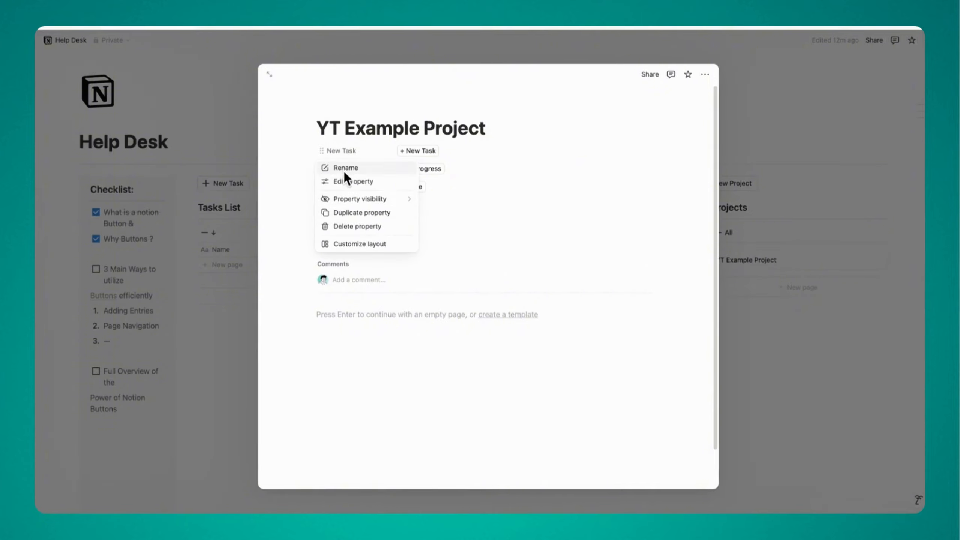
{"action": "left_click", "coordinate": [355, 181]}
{"action": "left_click", "coordinate": [359, 204]}
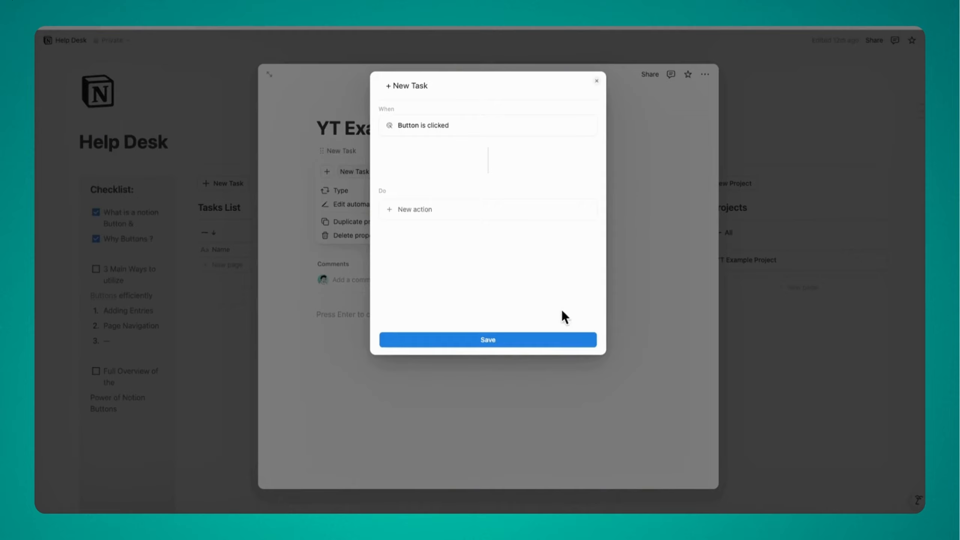
{"action": "left_click", "coordinate": [558, 339]}
{"action": "left_click", "coordinate": [528, 191]}
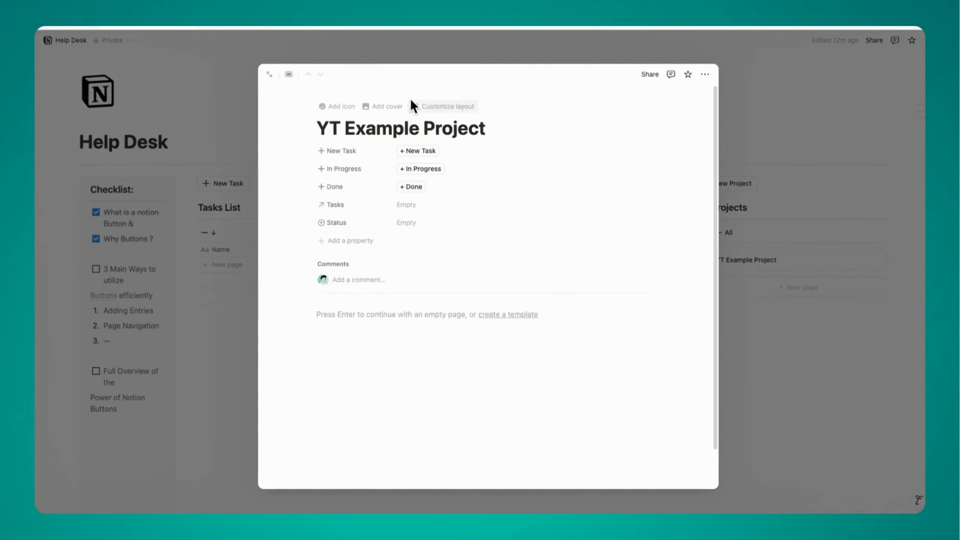
Customize the project page layout by pinning New Task, In Progress and Done to the heading, and apply it to all pages
{"action": "left_click", "coordinate": [444, 107]}
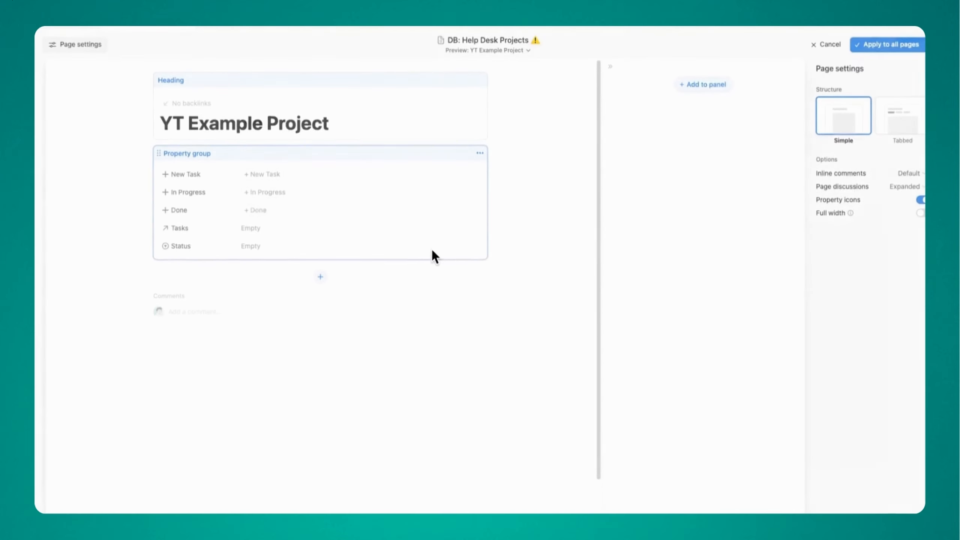
{"action": "left_click", "coordinate": [420, 119]}
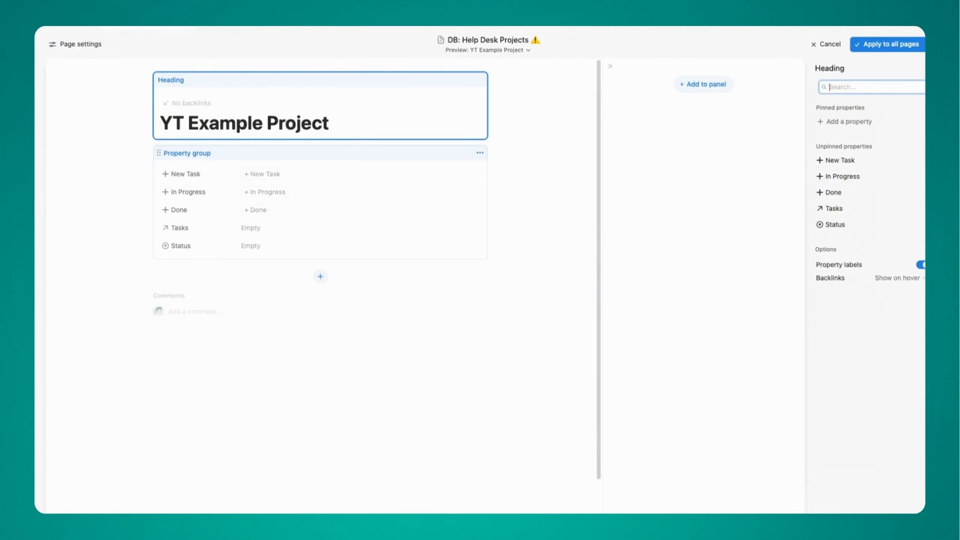
{"action": "left_click", "coordinate": [916, 161]}
{"action": "left_click", "coordinate": [916, 177]}
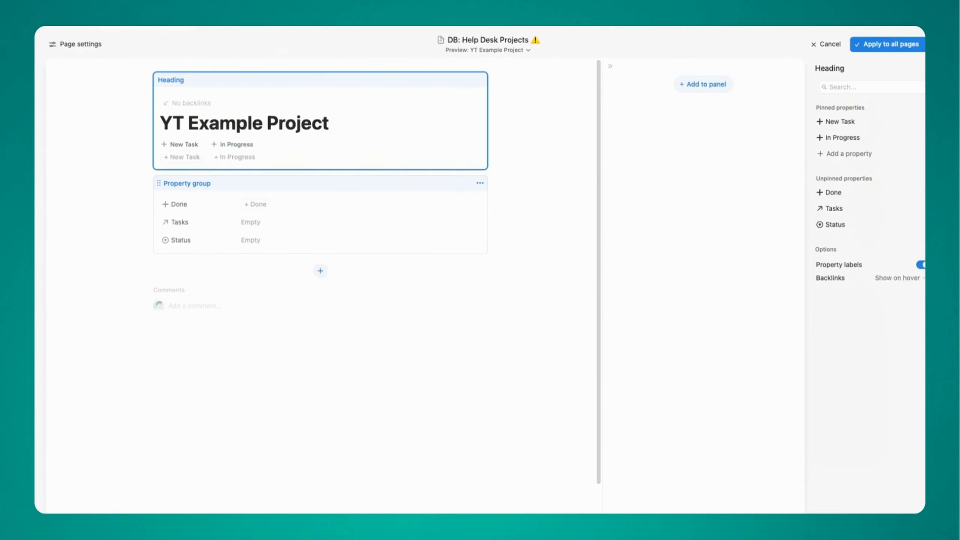
{"action": "left_click", "coordinate": [917, 192]}
{"action": "left_click", "coordinate": [881, 44]}
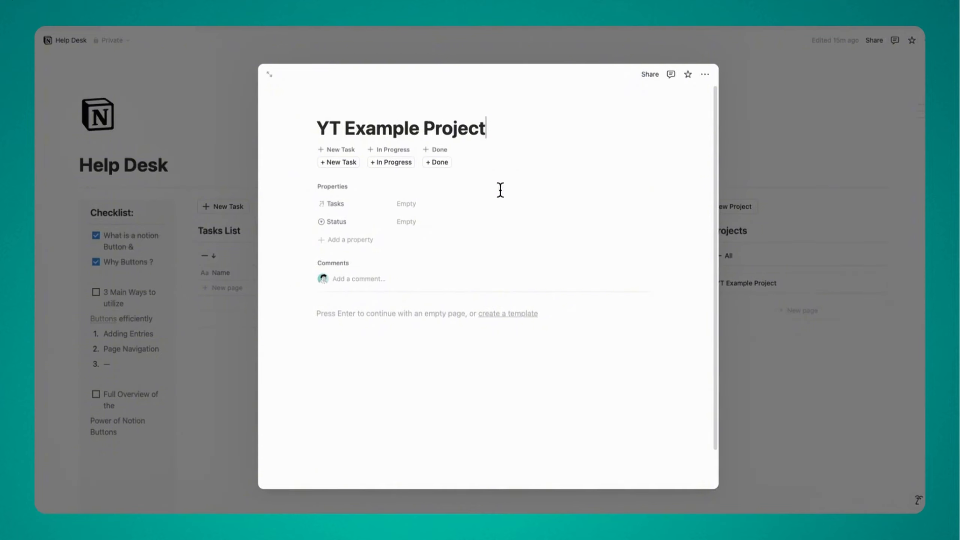
Close the YT Example Project page, reopen it from the Projects list to check the new layout, and close it again
{"action": "left_click", "coordinate": [791, 325]}
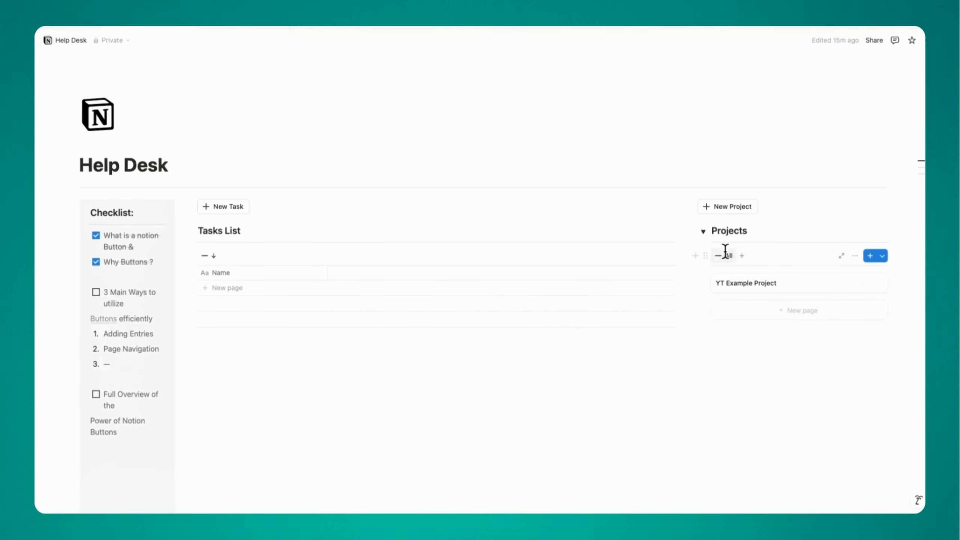
{"action": "scroll", "coordinate": [751, 260], "scroll_direction": "down", "scroll_amount": 1}
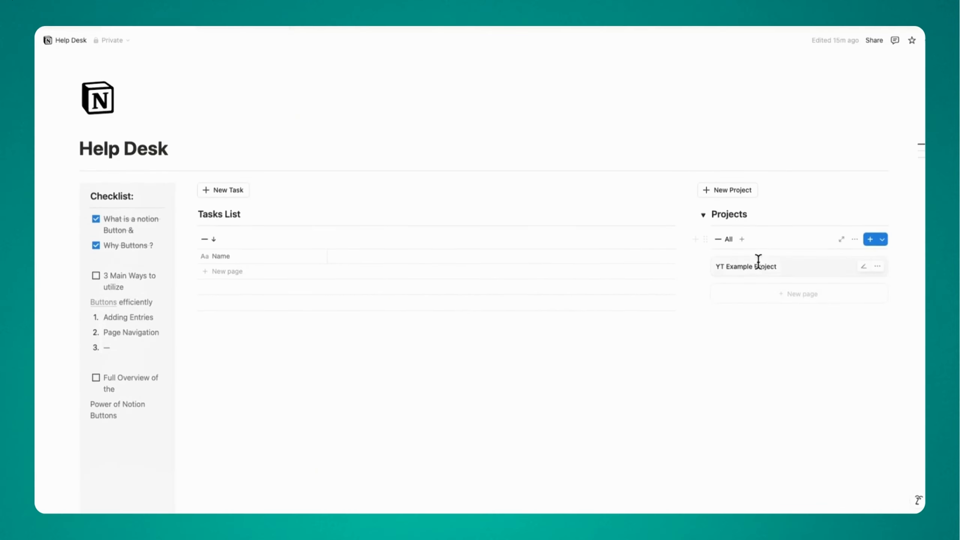
{"action": "left_click", "coordinate": [776, 269]}
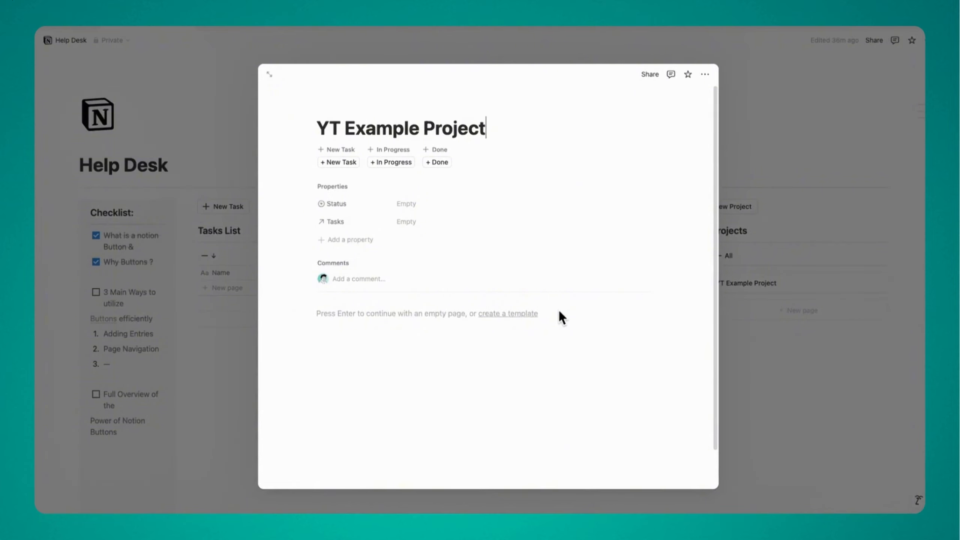
{"action": "left_click", "coordinate": [203, 248]}
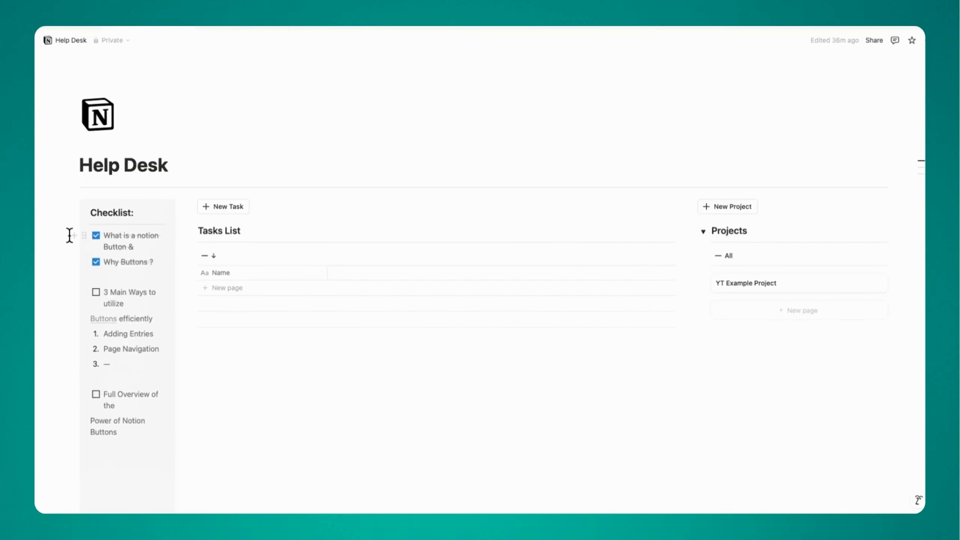
Go to the Projects page of Everything OS and open the Release the Everything OS Template project
{"action": "mouse_move", "coordinate": [38, 215]}
{"action": "left_click", "coordinate": [63, 203]}
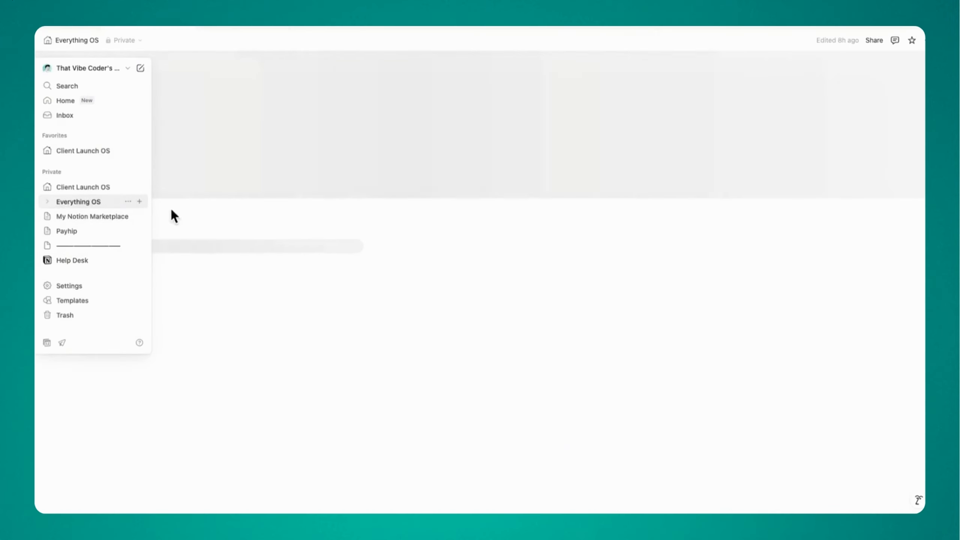
{"action": "left_click", "coordinate": [231, 331]}
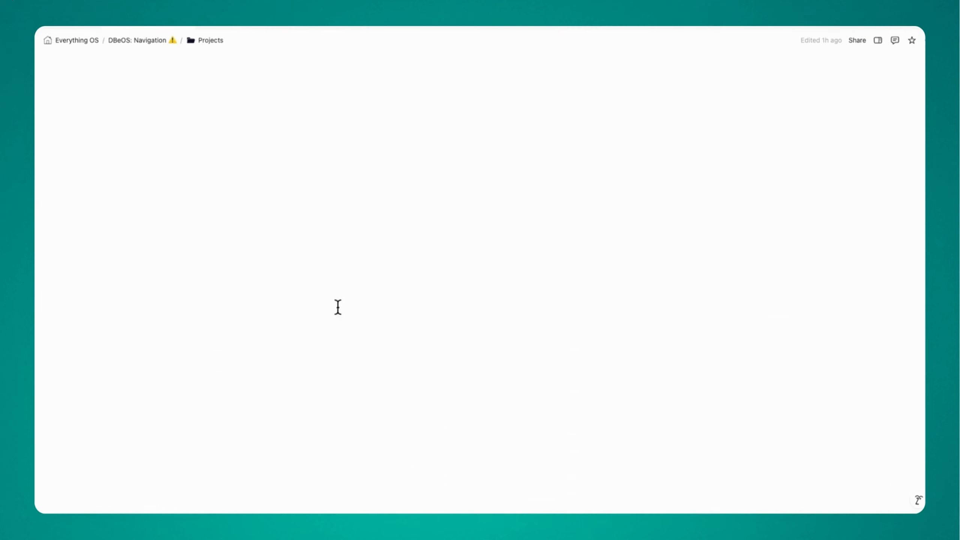
{"action": "left_click", "coordinate": [388, 367]}
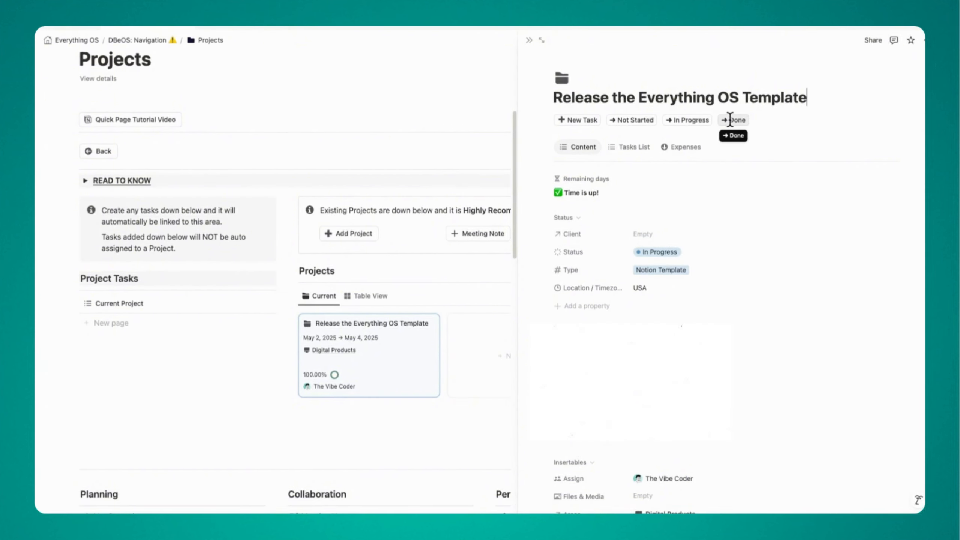
Try the Done, In Progress and Not Started buttons on the project, set it back to In Progress, and close the page
{"action": "left_click", "coordinate": [744, 120]}
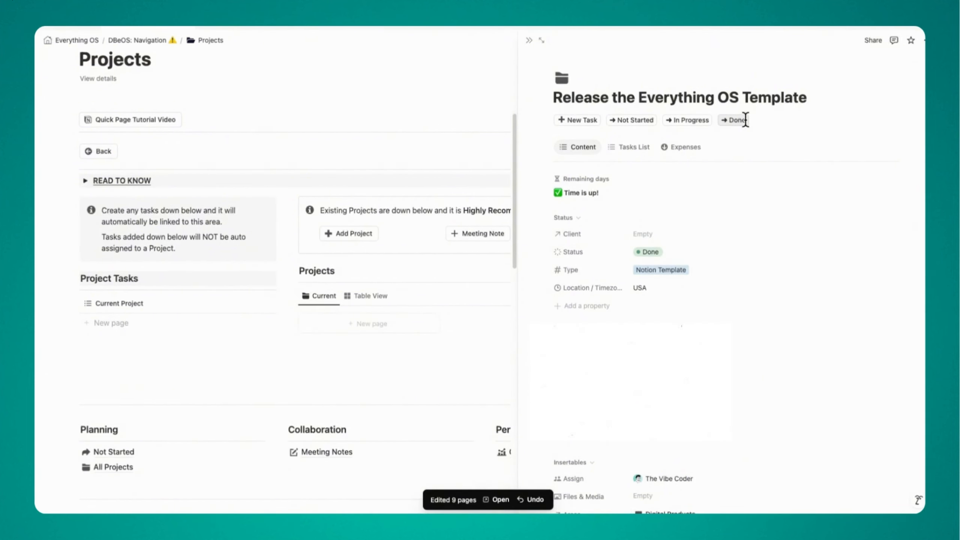
{"action": "left_click", "coordinate": [690, 120]}
{"action": "left_click", "coordinate": [632, 121]}
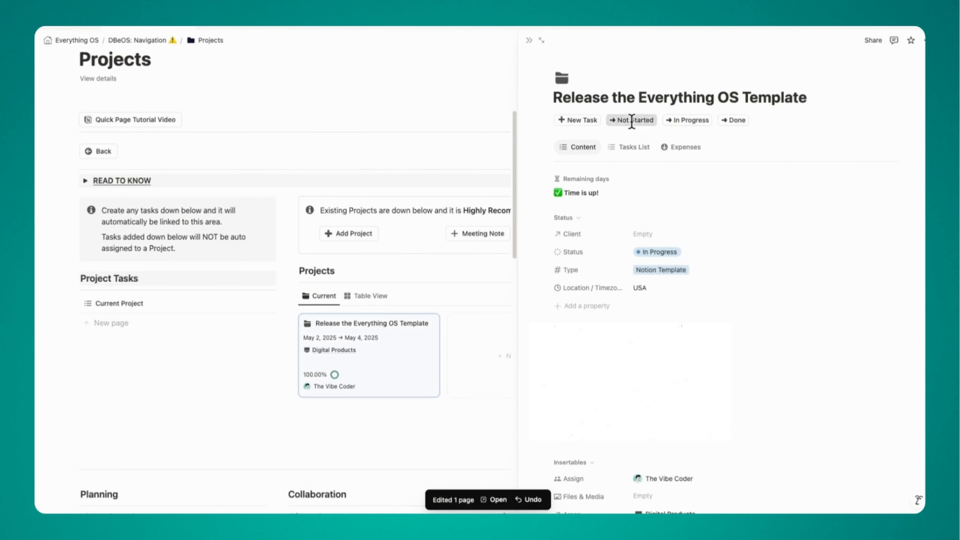
{"action": "left_click", "coordinate": [672, 120]}
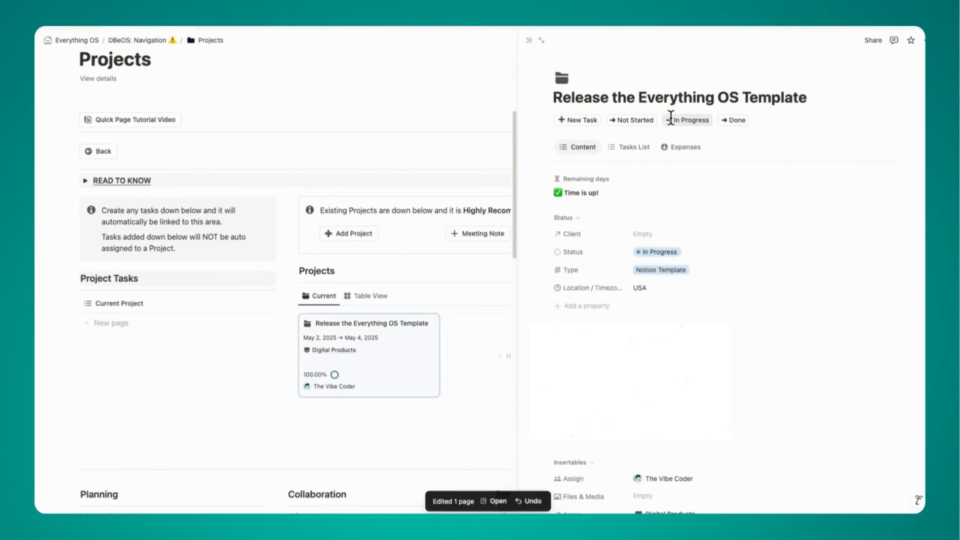
{"action": "left_click", "coordinate": [532, 38]}
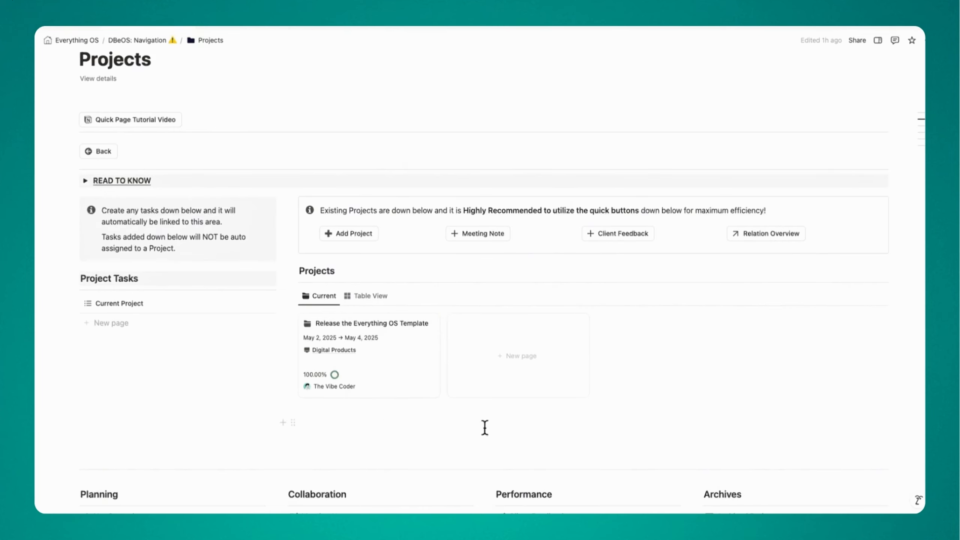
View the Status filter options of the Current view in the Projects database, and close them without changes
{"action": "left_click", "coordinate": [780, 296]}
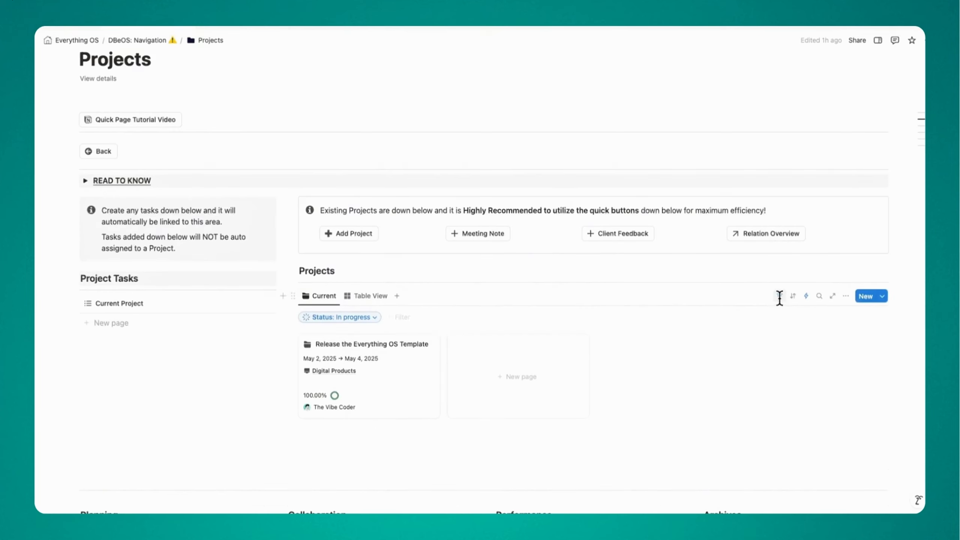
{"action": "left_click", "coordinate": [351, 317]}
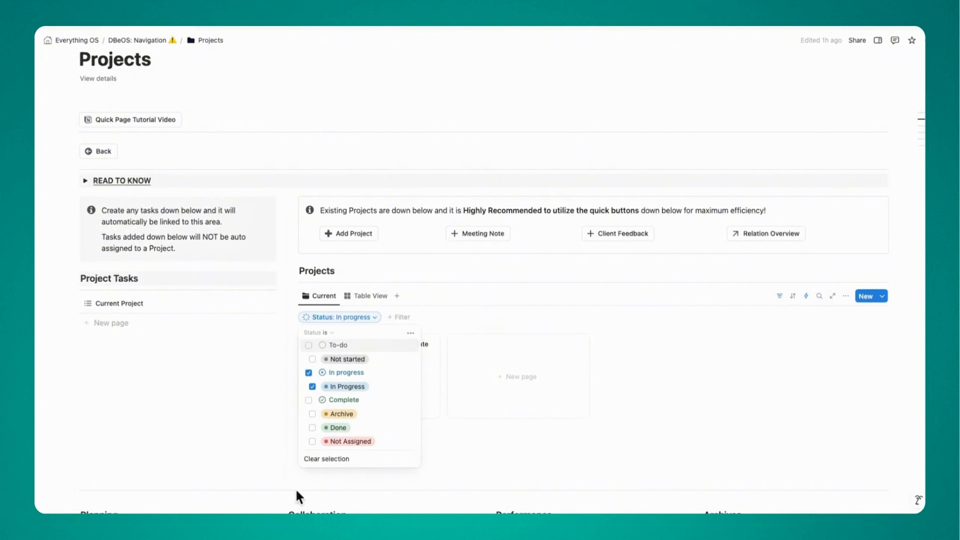
{"action": "left_click", "coordinate": [333, 314]}
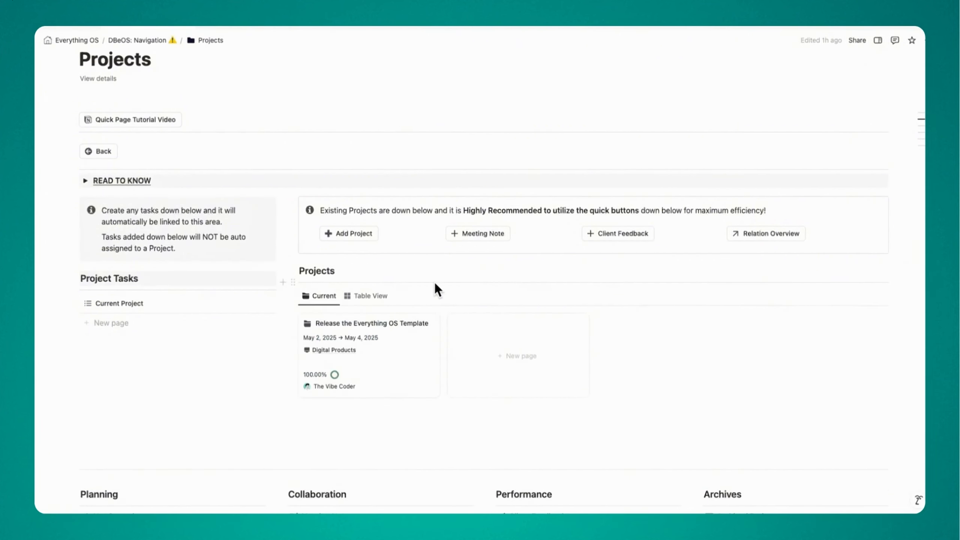
Reopen the Release the Everything OS Template project, show its Tasks List, and run the project's New Task button
{"action": "left_click", "coordinate": [393, 359]}
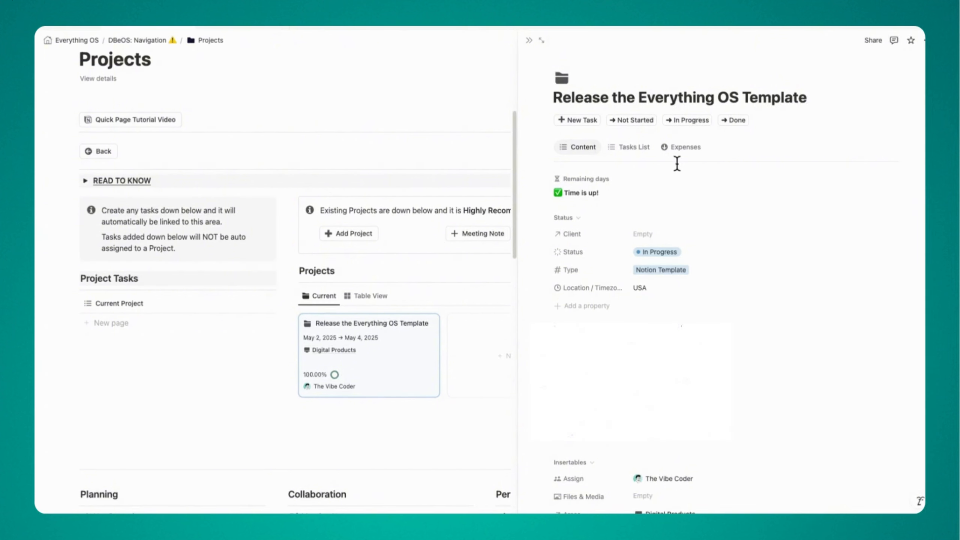
{"action": "left_click", "coordinate": [623, 147]}
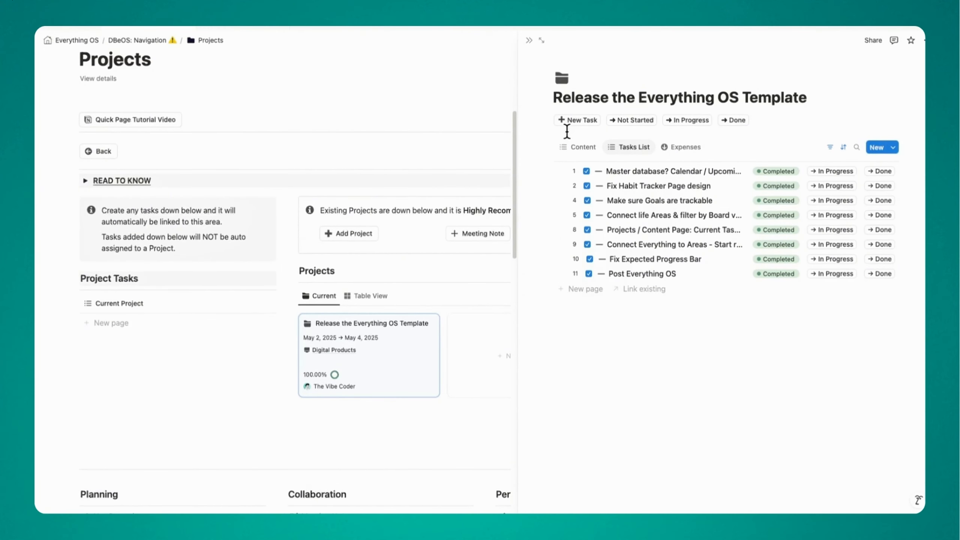
{"action": "left_click", "coordinate": [571, 120]}
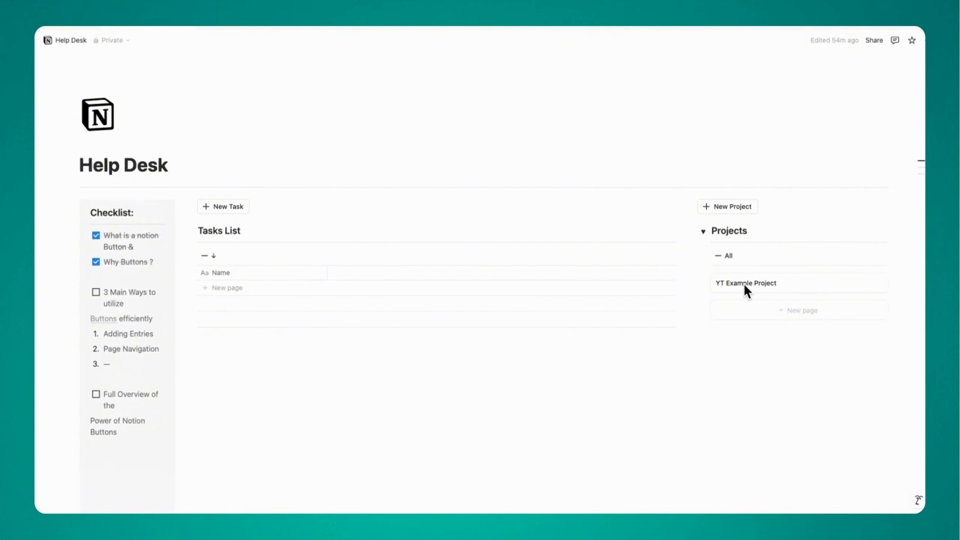
Change the YT Example Project page layout to the Tabbed structure and add a tab for the related Tasks
{"action": "left_click", "coordinate": [776, 282]}
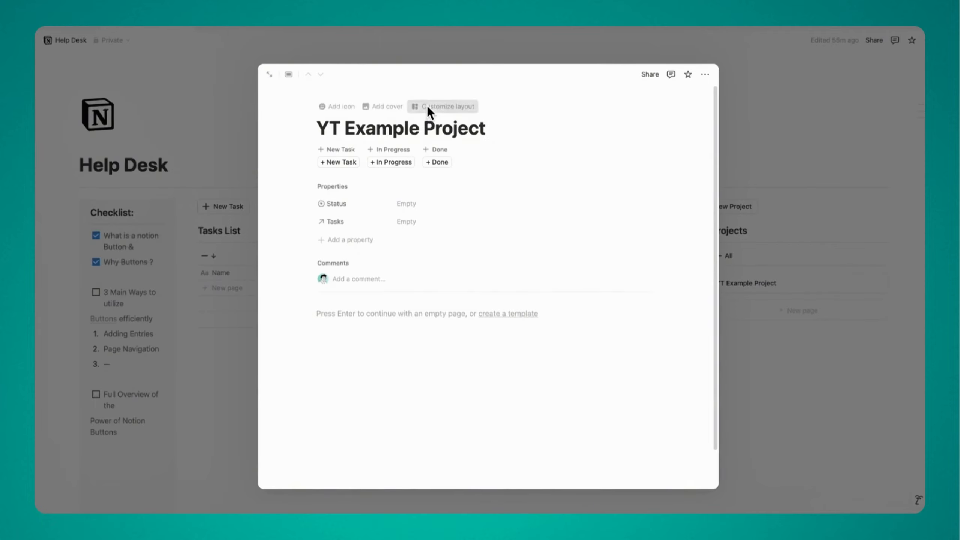
{"action": "left_click", "coordinate": [426, 104]}
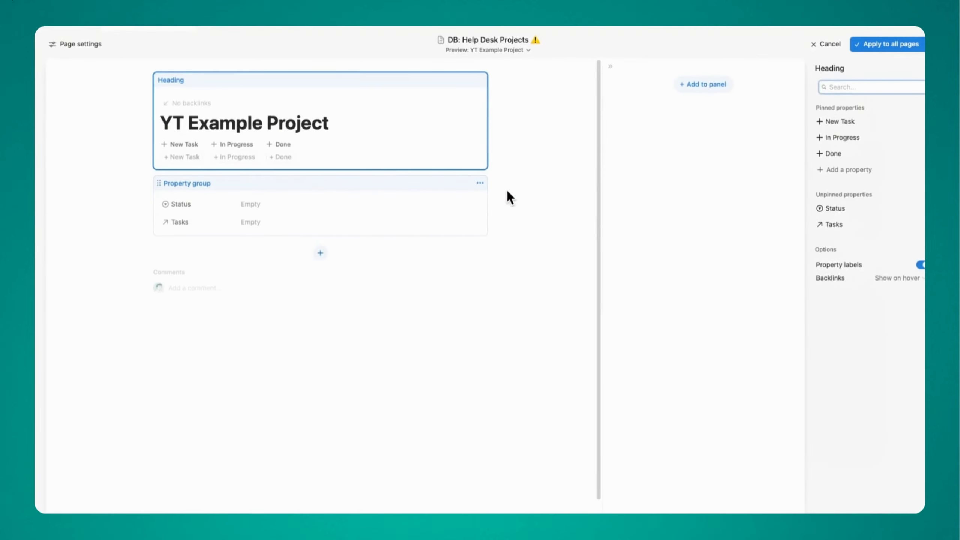
{"action": "left_click", "coordinate": [541, 189]}
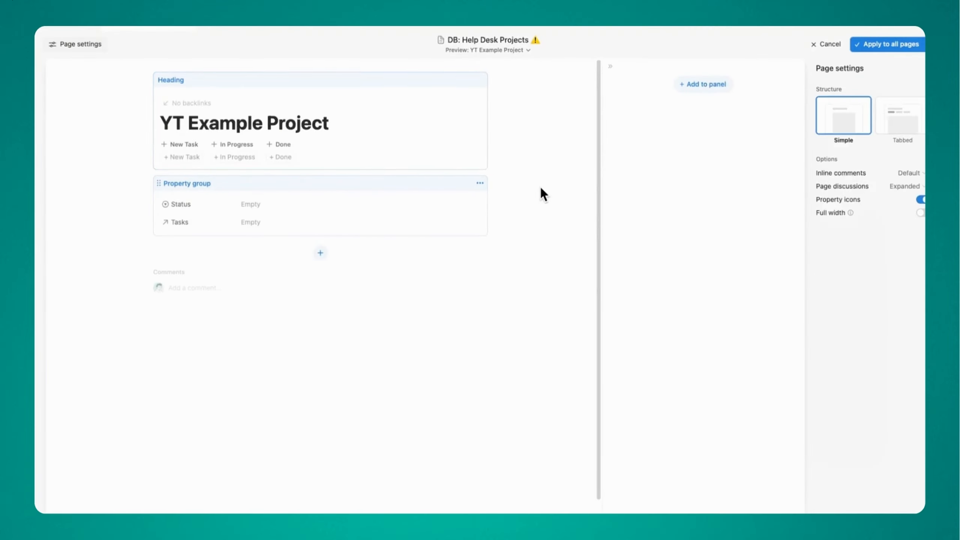
{"action": "left_click", "coordinate": [910, 113]}
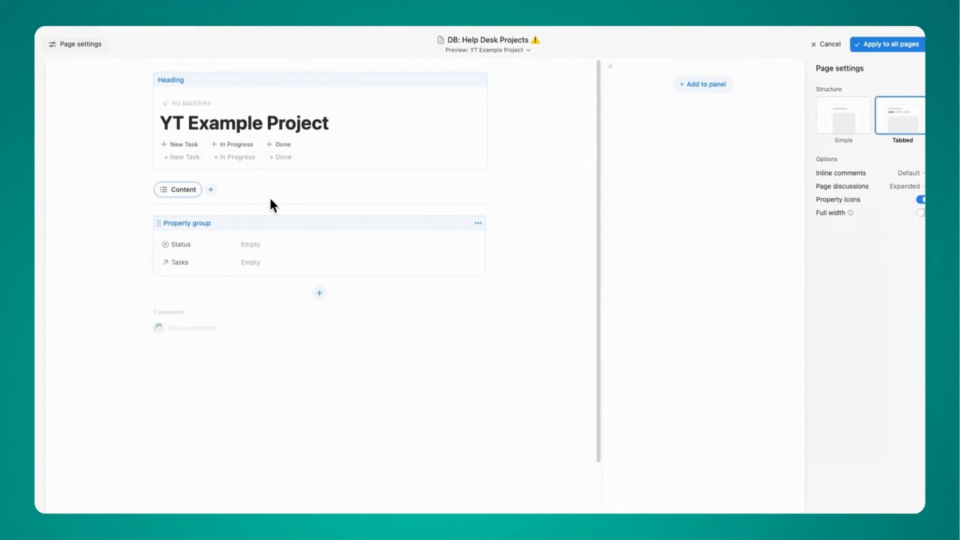
{"action": "left_click", "coordinate": [212, 189]}
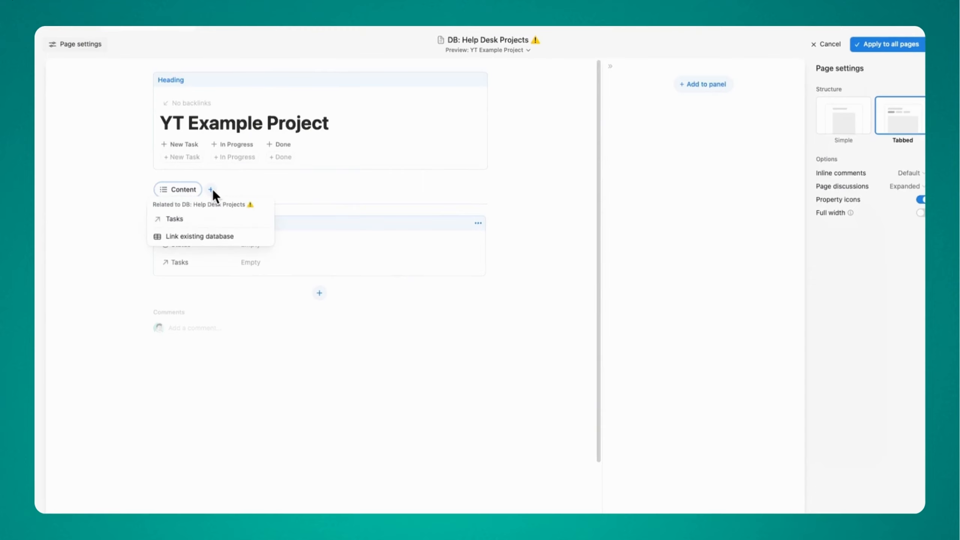
{"action": "left_click", "coordinate": [182, 219]}
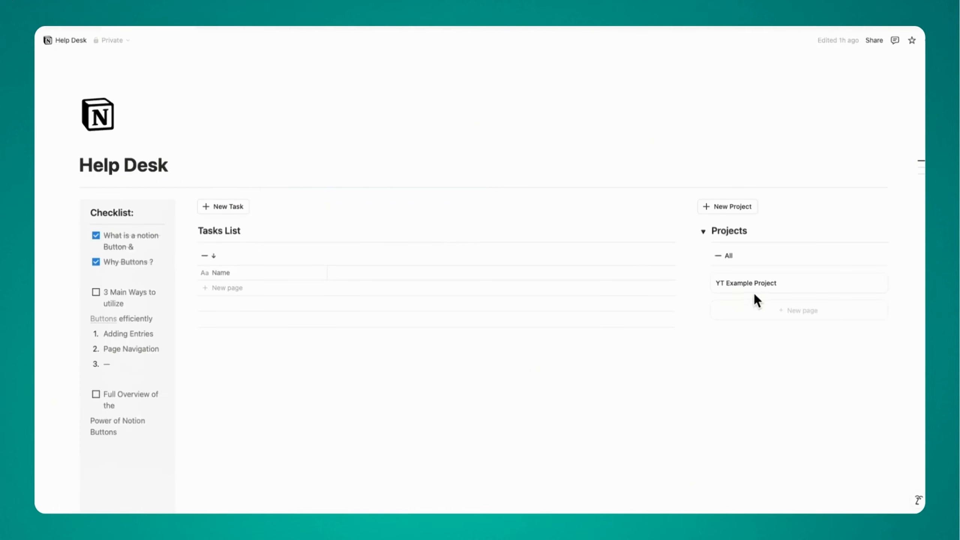
In YT Example Project, edit the New Task button's automation to add a page to the DB: Help Desk database
{"action": "left_click", "coordinate": [757, 284]}
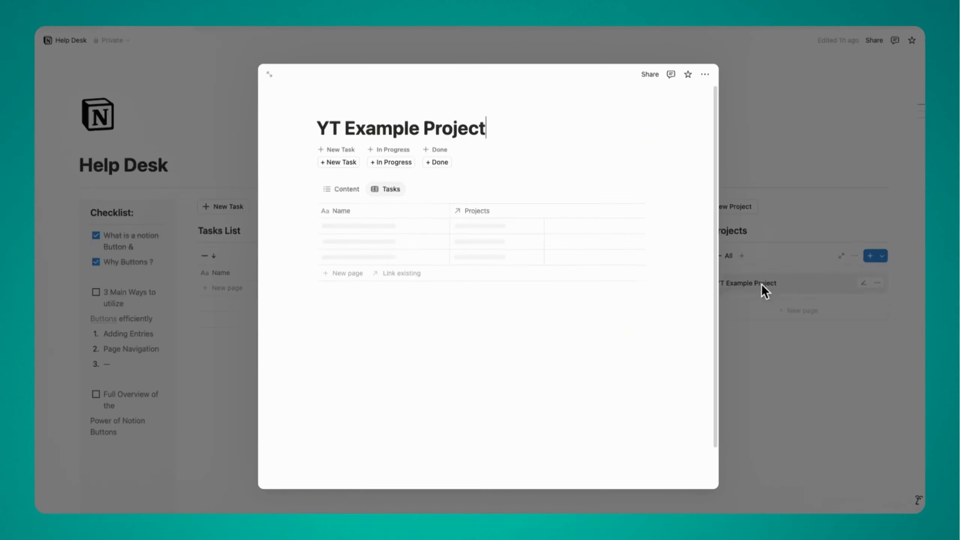
{"action": "left_click", "coordinate": [344, 150]}
{"action": "left_click", "coordinate": [357, 176]}
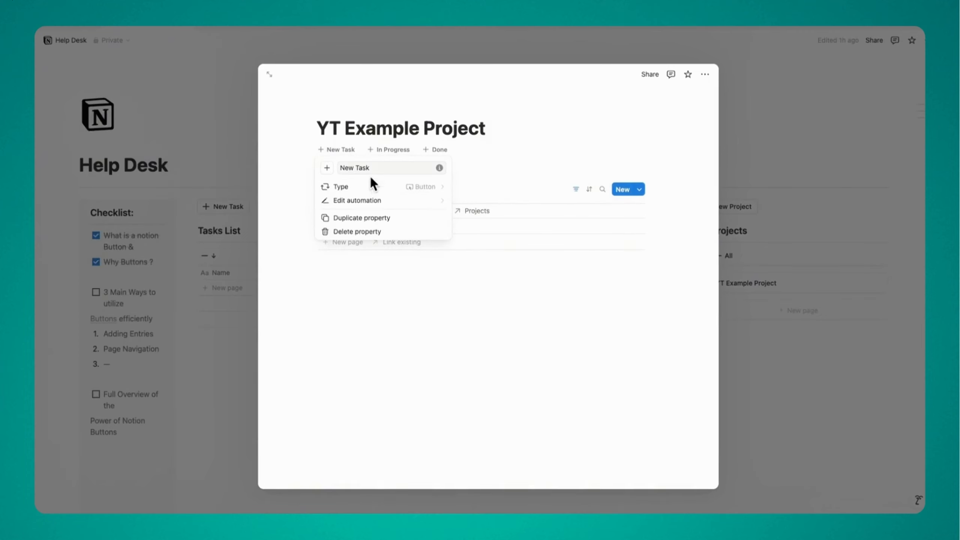
{"action": "left_click", "coordinate": [378, 195]}
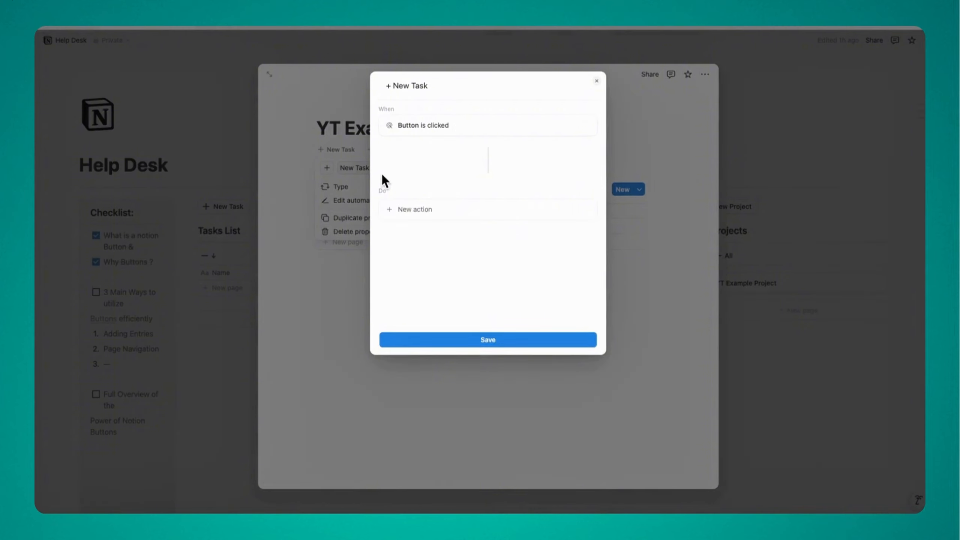
{"action": "left_click", "coordinate": [429, 208]}
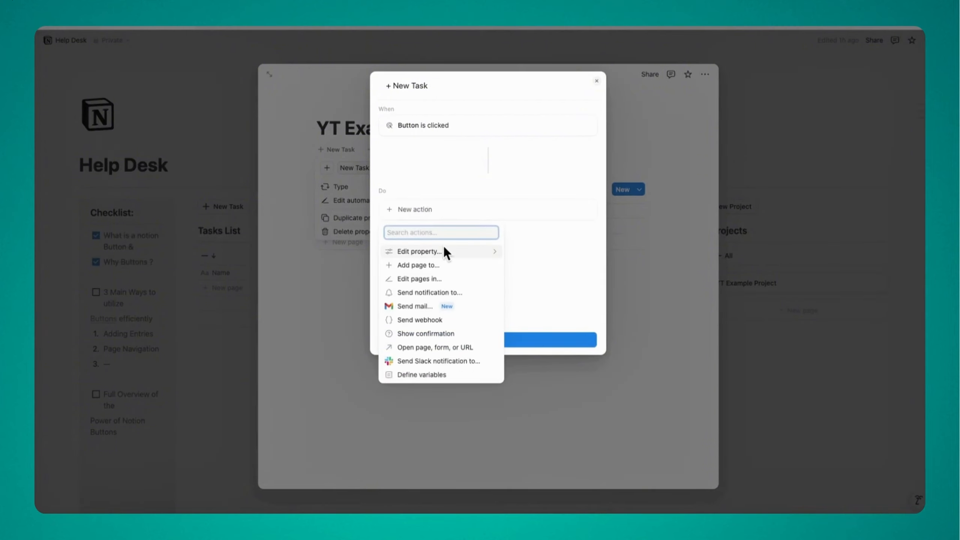
{"action": "left_click", "coordinate": [448, 265]}
{"action": "left_click", "coordinate": [464, 209]}
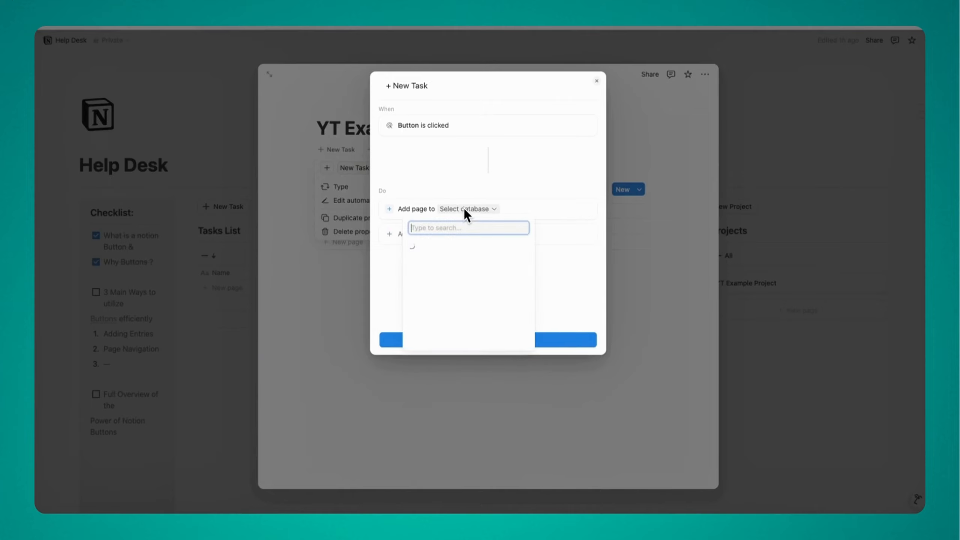
{"action": "left_click", "coordinate": [473, 286]}
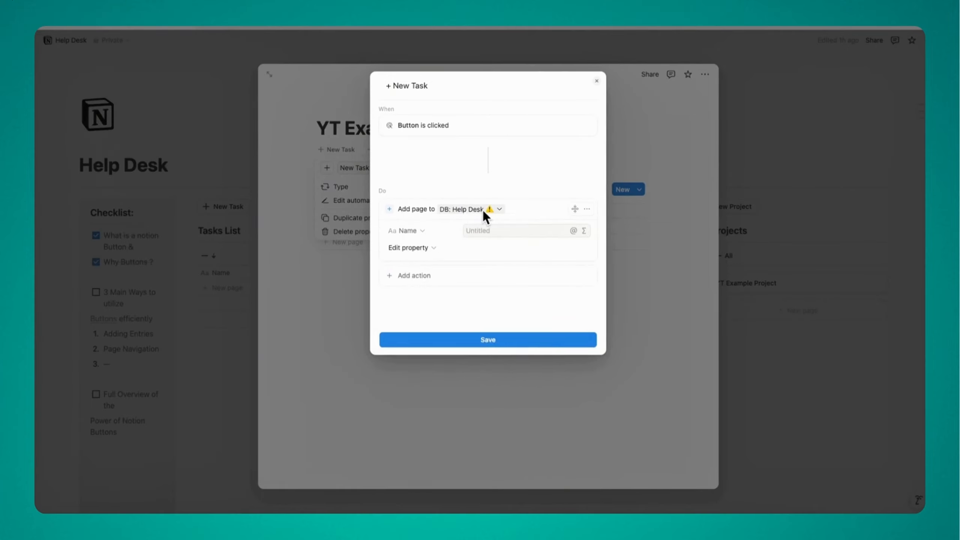
Set the New Task automation's page name to New Task and its Projects property to This page, and save the automation
{"action": "left_click", "coordinate": [491, 229]}
{"action": "type", "text": "New Task"}
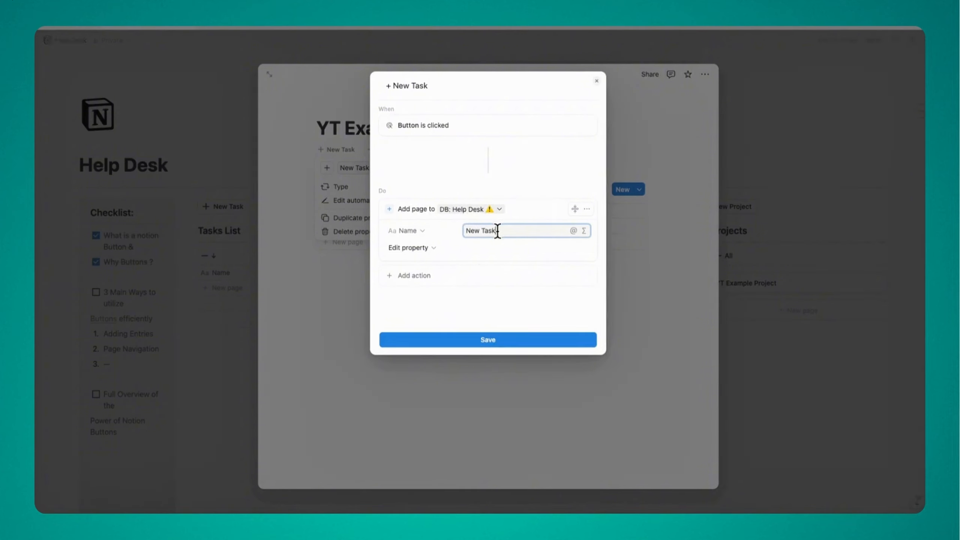
{"action": "left_click", "coordinate": [420, 245]}
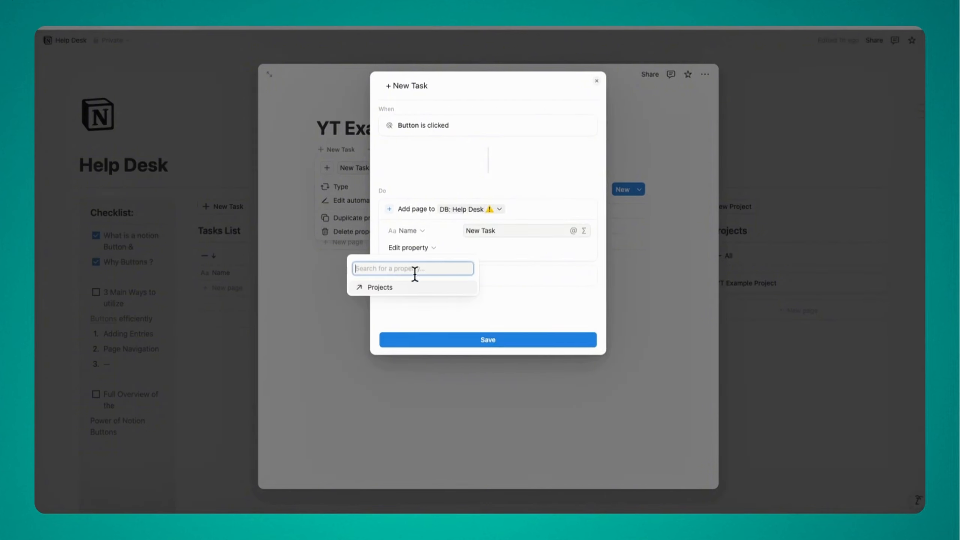
{"action": "left_click", "coordinate": [395, 287]}
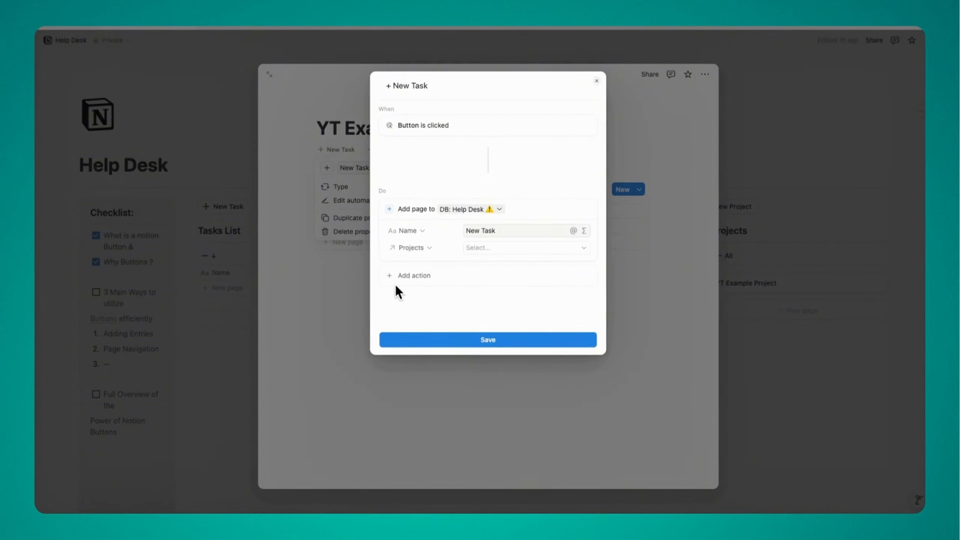
{"action": "left_click", "coordinate": [475, 247]}
{"action": "left_click", "coordinate": [514, 298]}
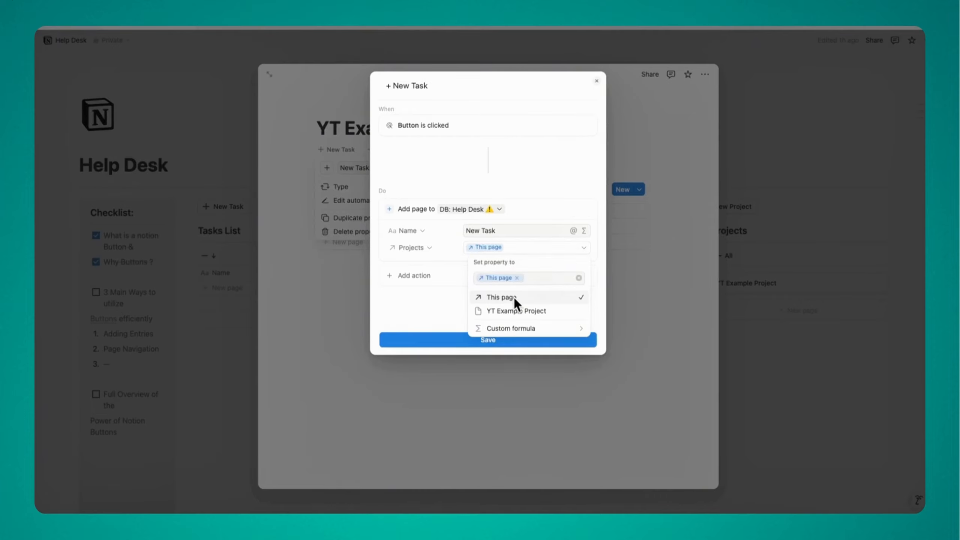
{"action": "key", "text": "Escape"}
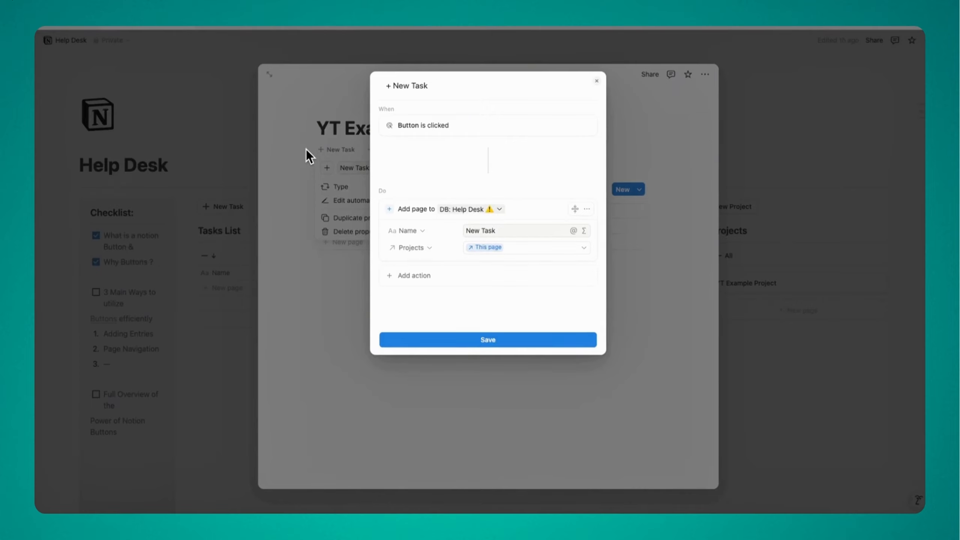
{"action": "left_click", "coordinate": [439, 338]}
{"action": "left_click", "coordinate": [440, 335]}
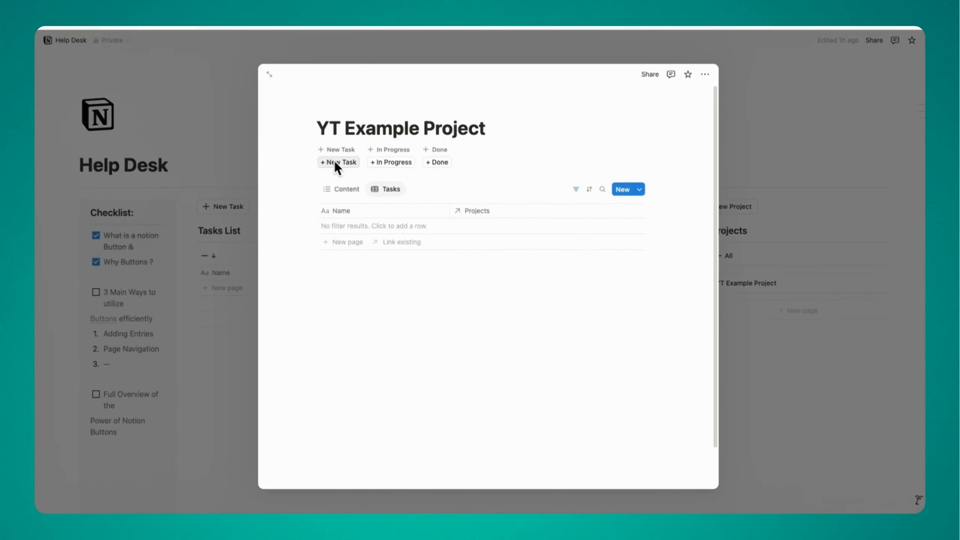
Run the New Task button in YT Example Project and check the added task under Content and Tasks
{"action": "left_click", "coordinate": [335, 162]}
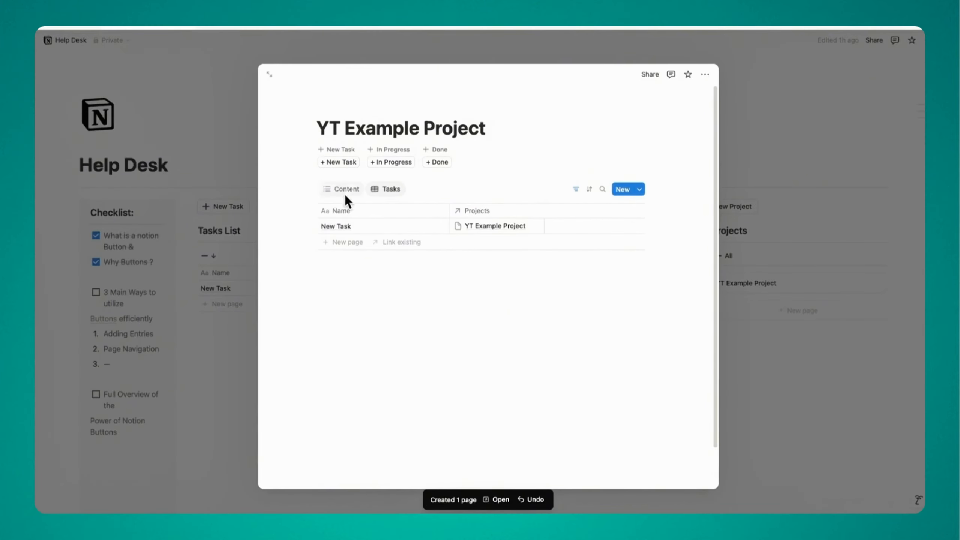
{"action": "left_click", "coordinate": [334, 185]}
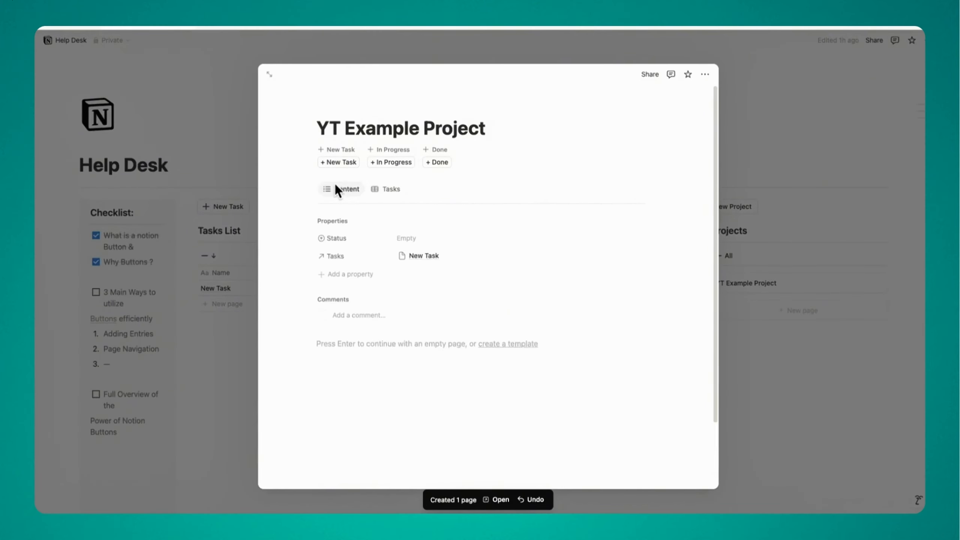
{"action": "left_click", "coordinate": [394, 189]}
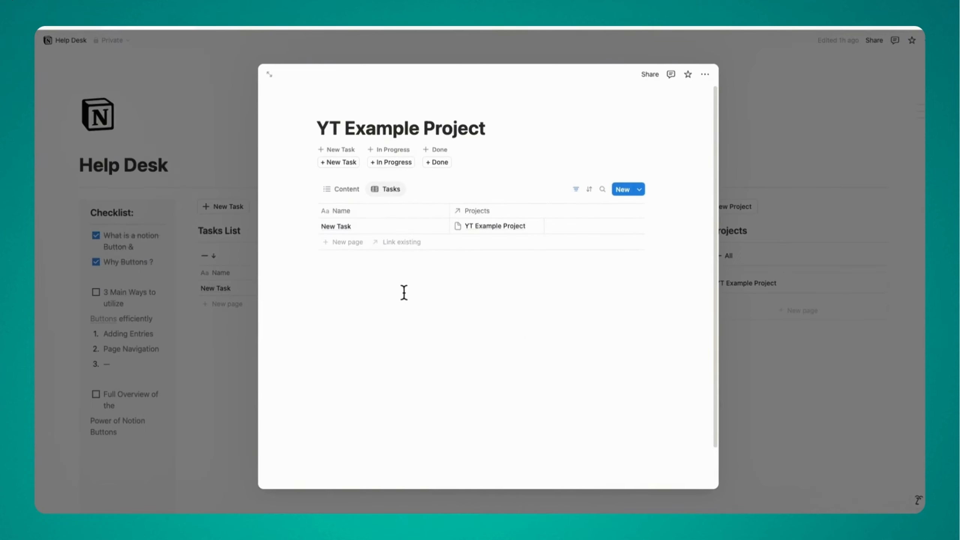
Close YT Example Project, reopen it from the Projects list, and review its Content and Tasks sections
{"action": "left_click", "coordinate": [244, 313]}
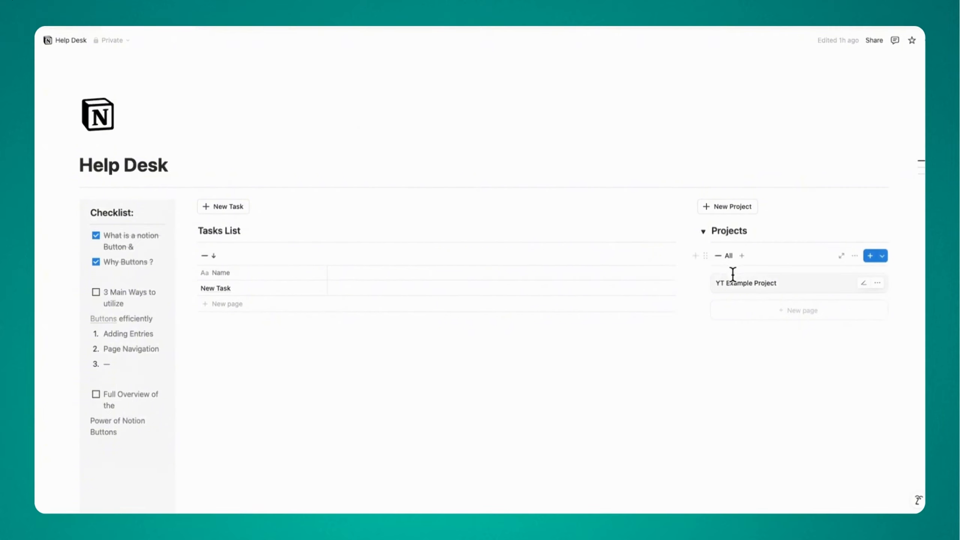
{"action": "left_click", "coordinate": [757, 283]}
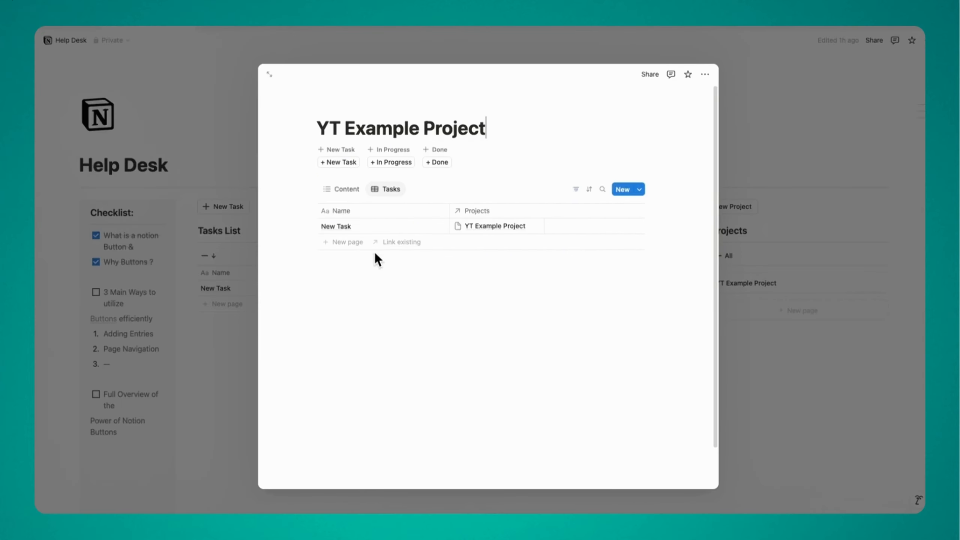
{"action": "left_click", "coordinate": [357, 189]}
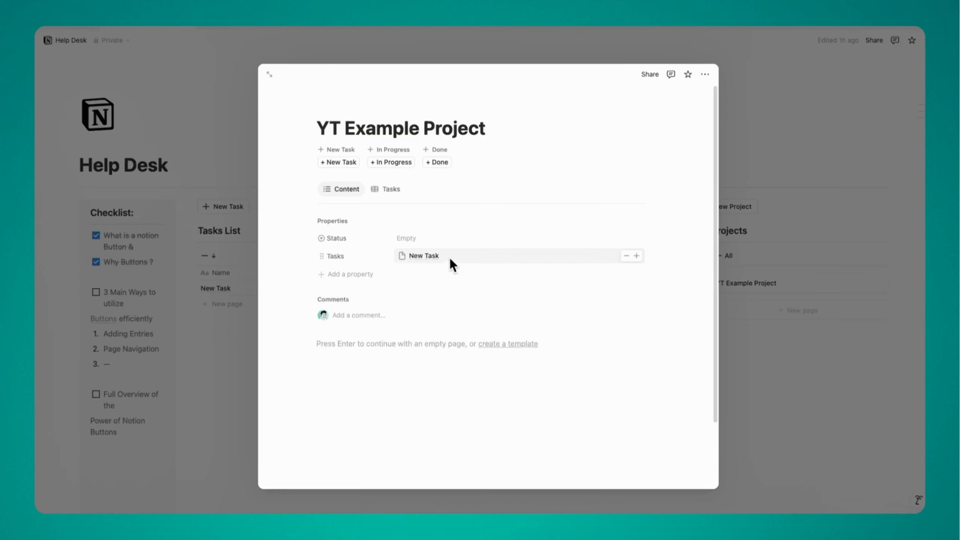
{"action": "left_click", "coordinate": [388, 189]}
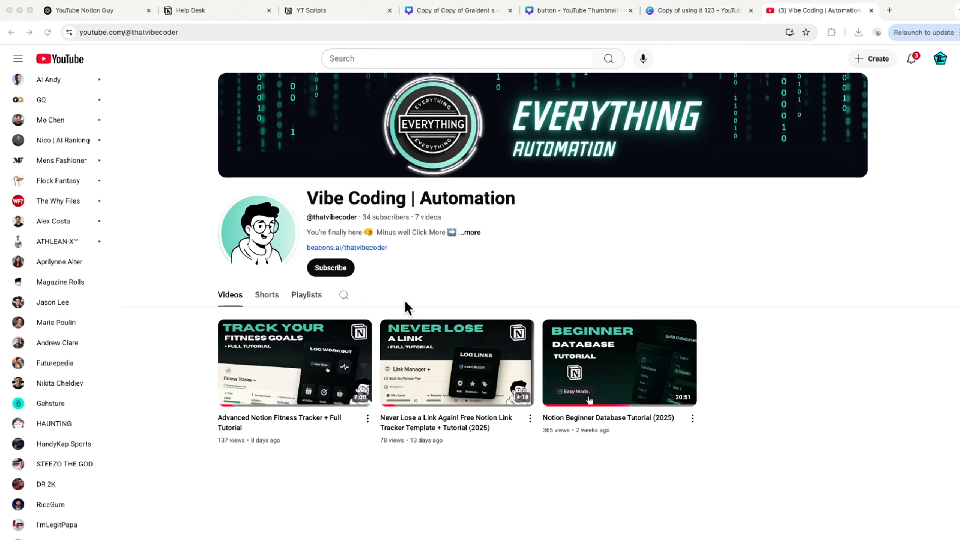
On YouTube, subscribe to the Vibe Coding | Automation channel and open its notification options
{"action": "left_click", "coordinate": [338, 270]}
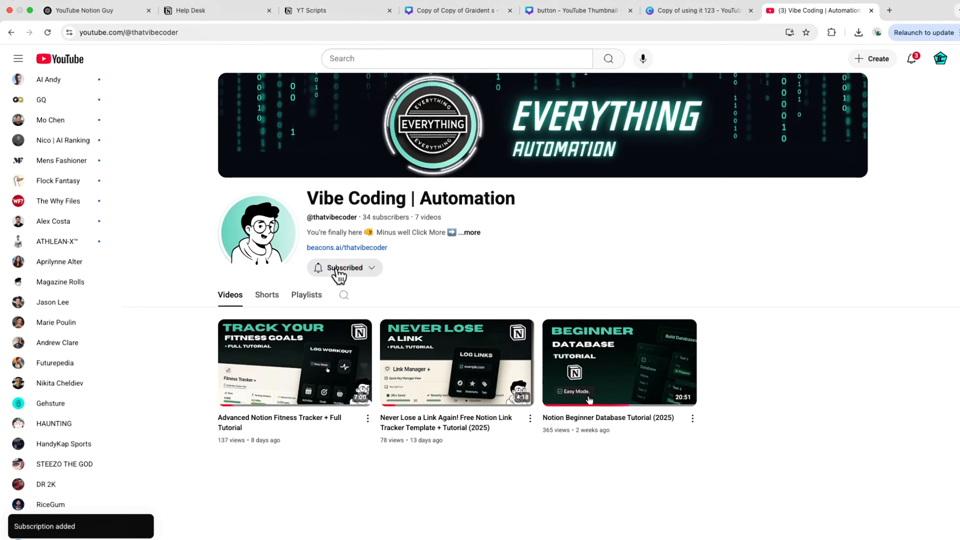
{"action": "left_click", "coordinate": [338, 271]}
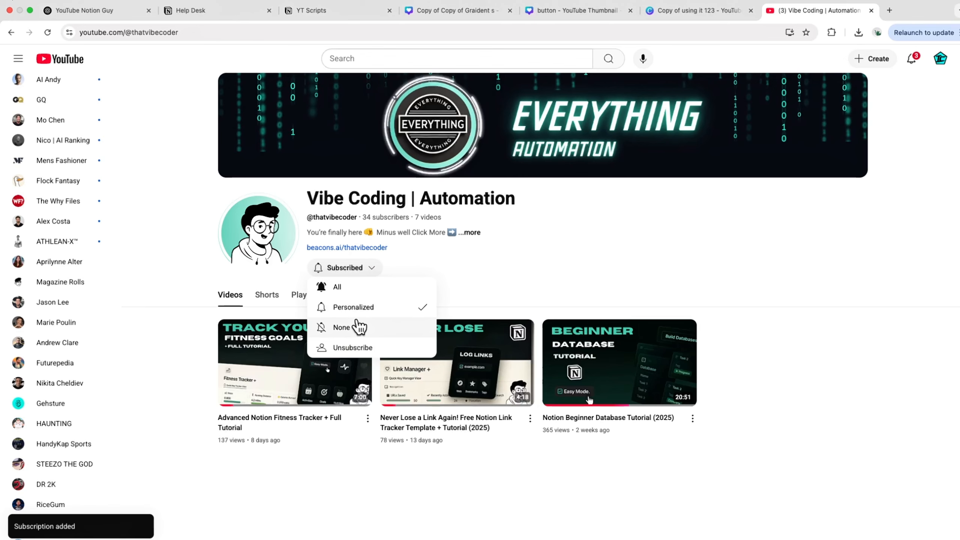